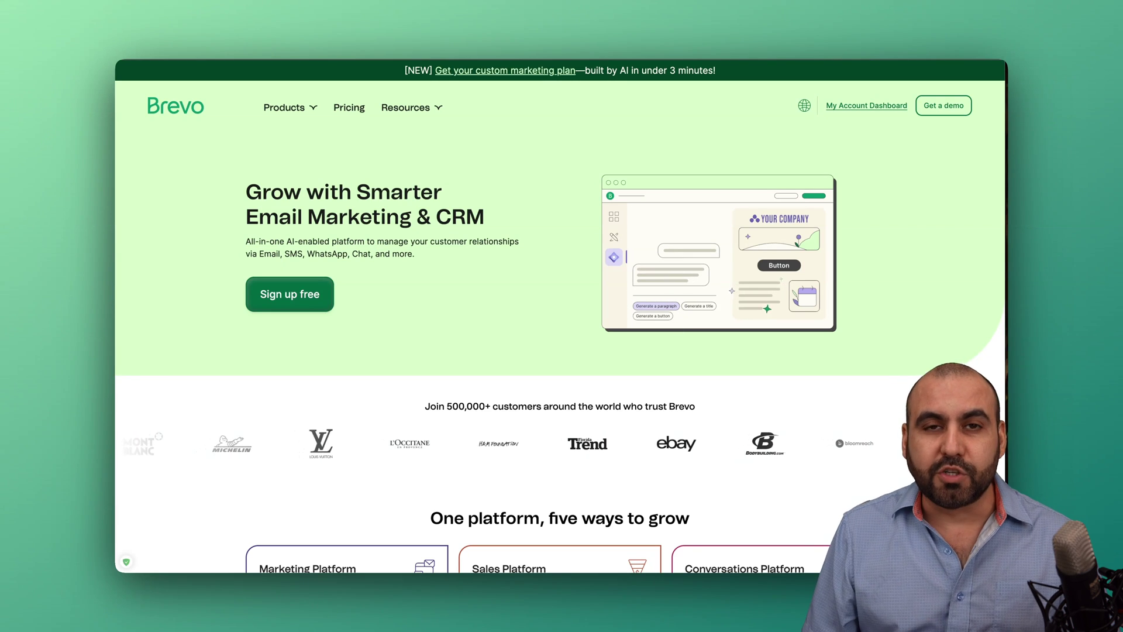
# - Open the overview of Brevo's products from the brevo.com Products menu
pyautogui.click(298, 103)
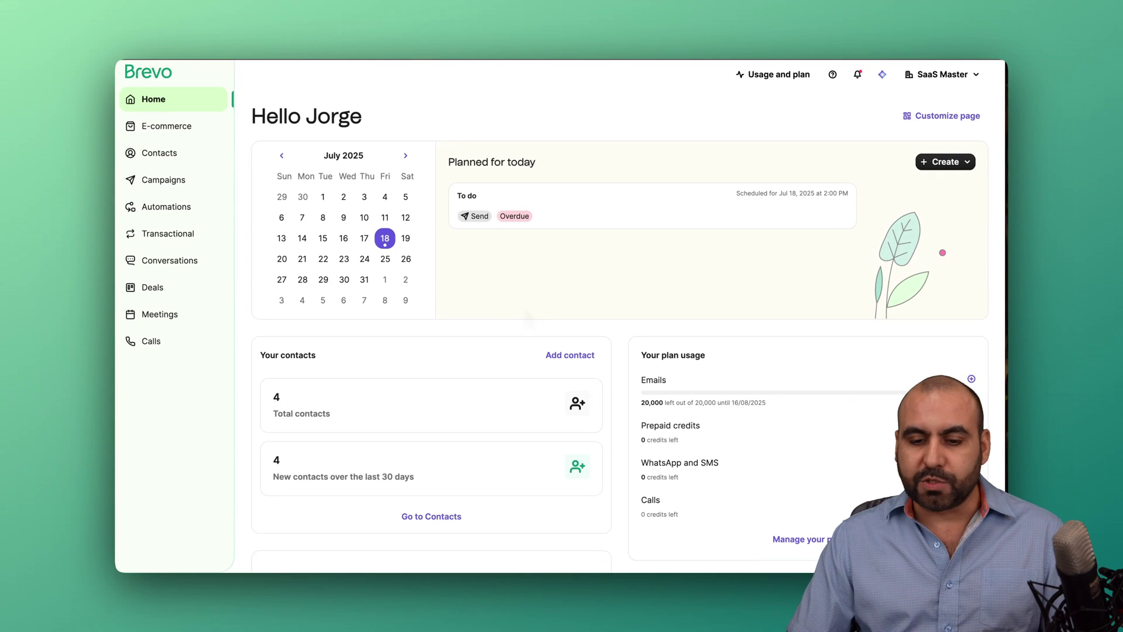
# - Preview Home's quick-create options, look over the 2 contacts, then head to Campaigns
pyautogui.scroll(-3, 525, 310)
pyautogui.scroll(5, 525, 309)
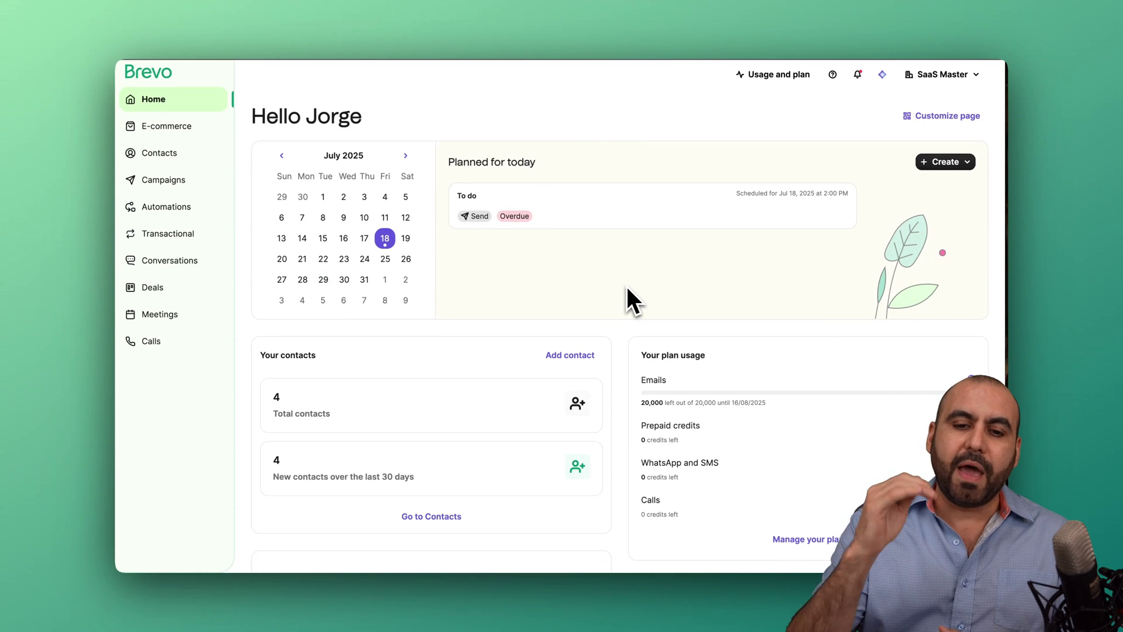
pyautogui.click(970, 163)
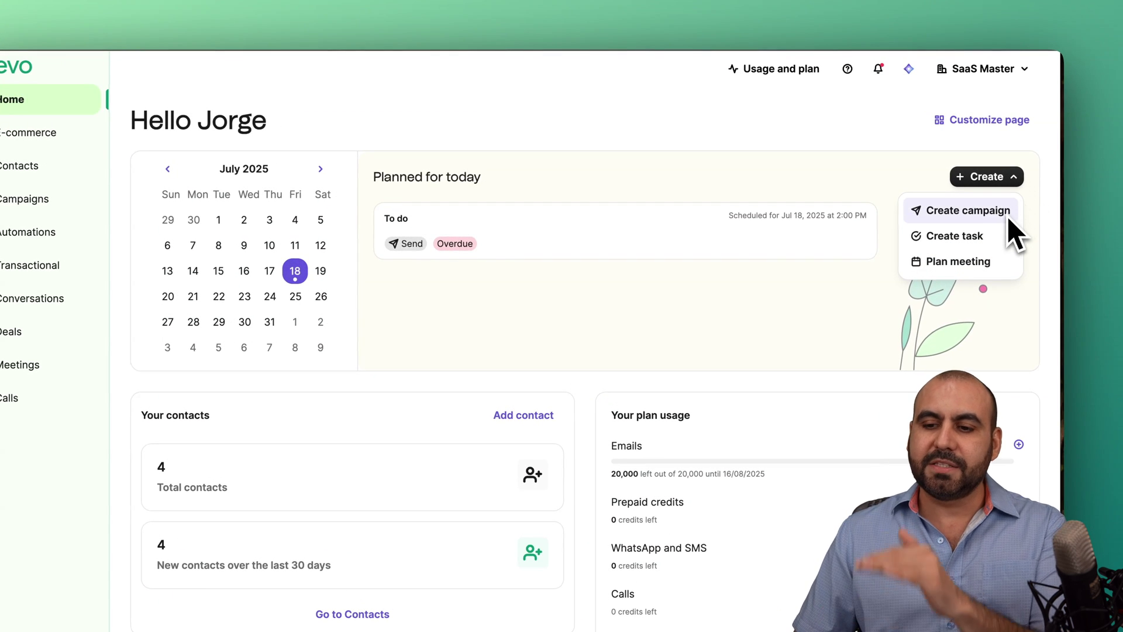
pyautogui.click(858, 316)
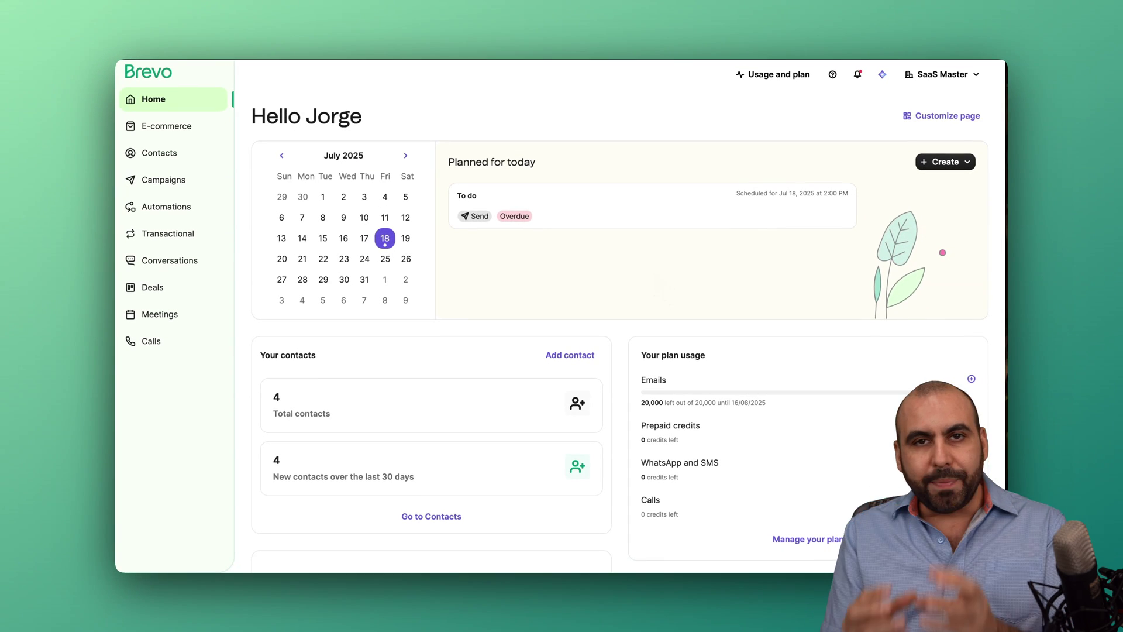
pyautogui.click(169, 154)
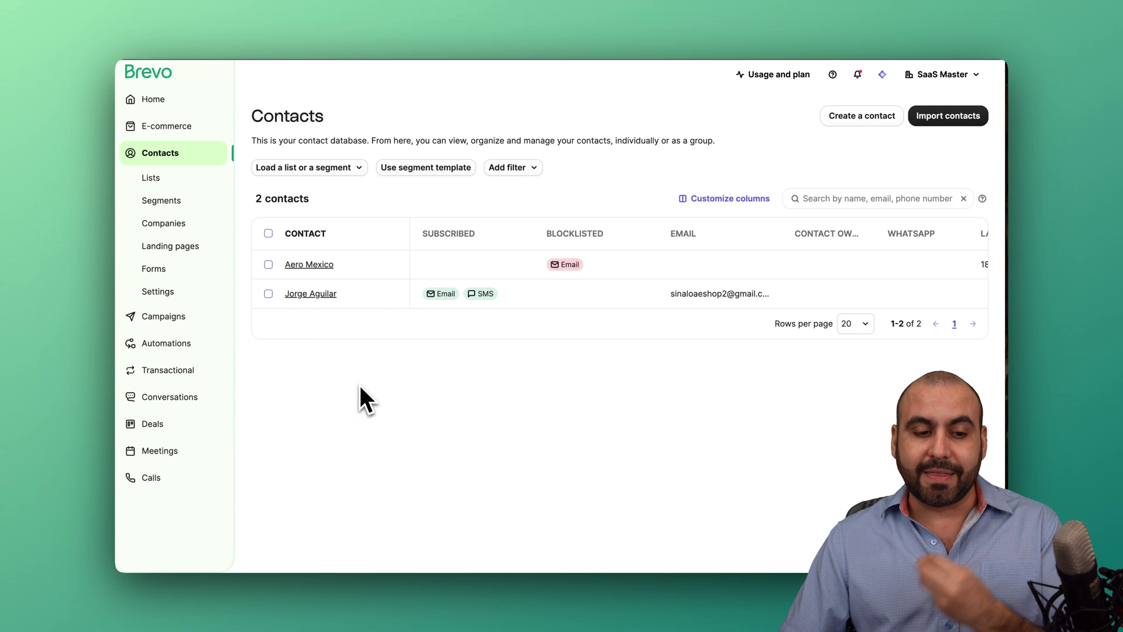
pyautogui.click(193, 318)
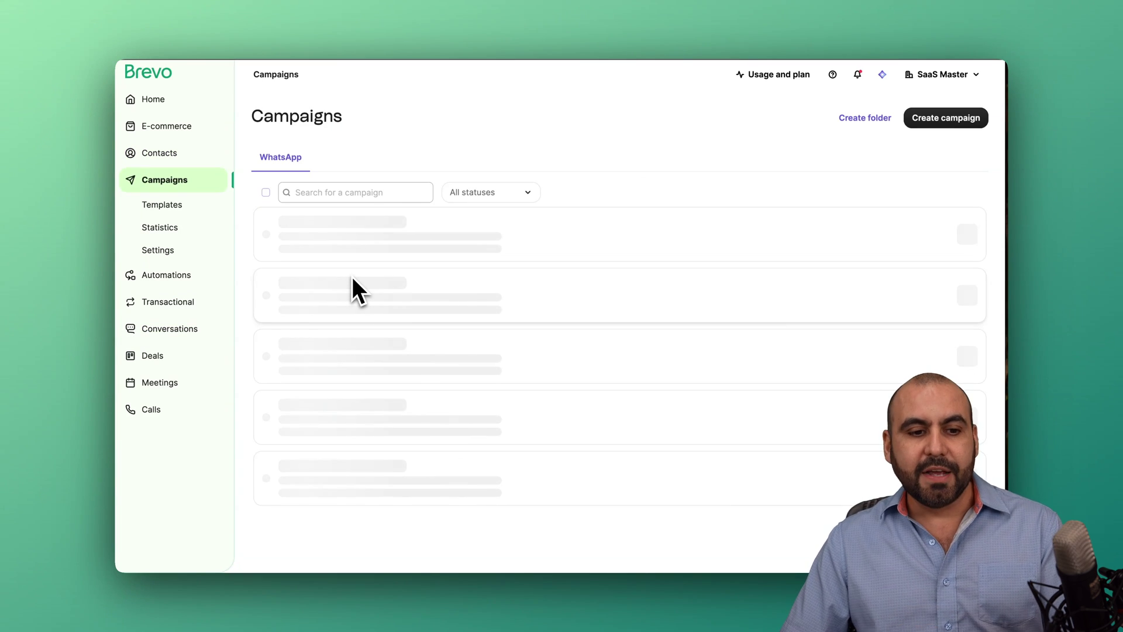
# - Begin a new WhatsApp template from the Campaigns Templates list
pyautogui.click(179, 209)
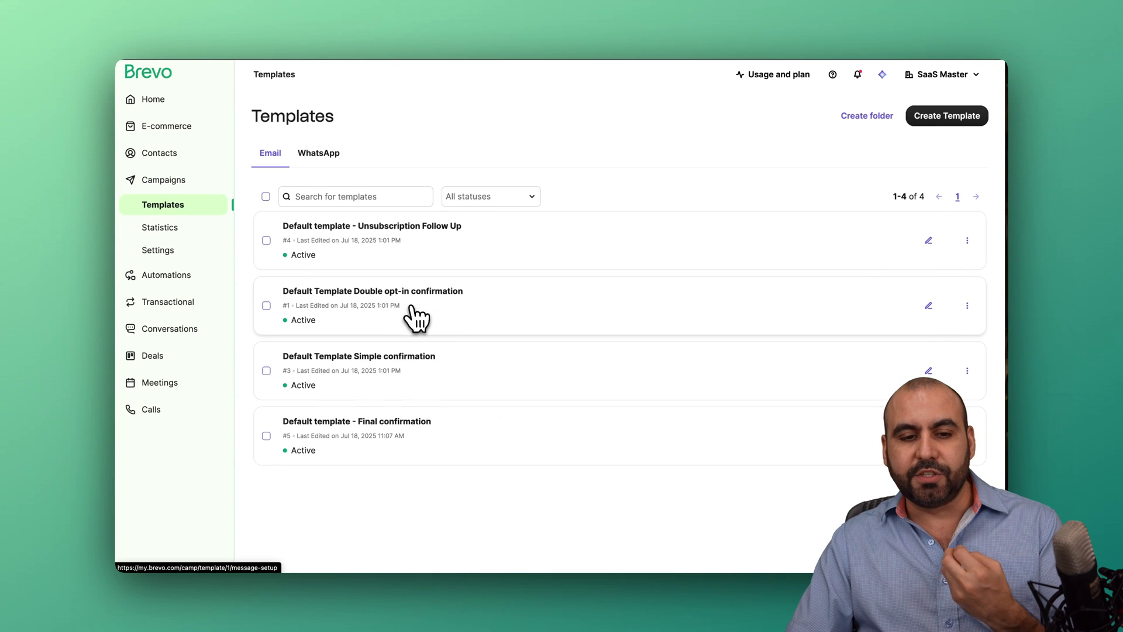
pyautogui.click(956, 121)
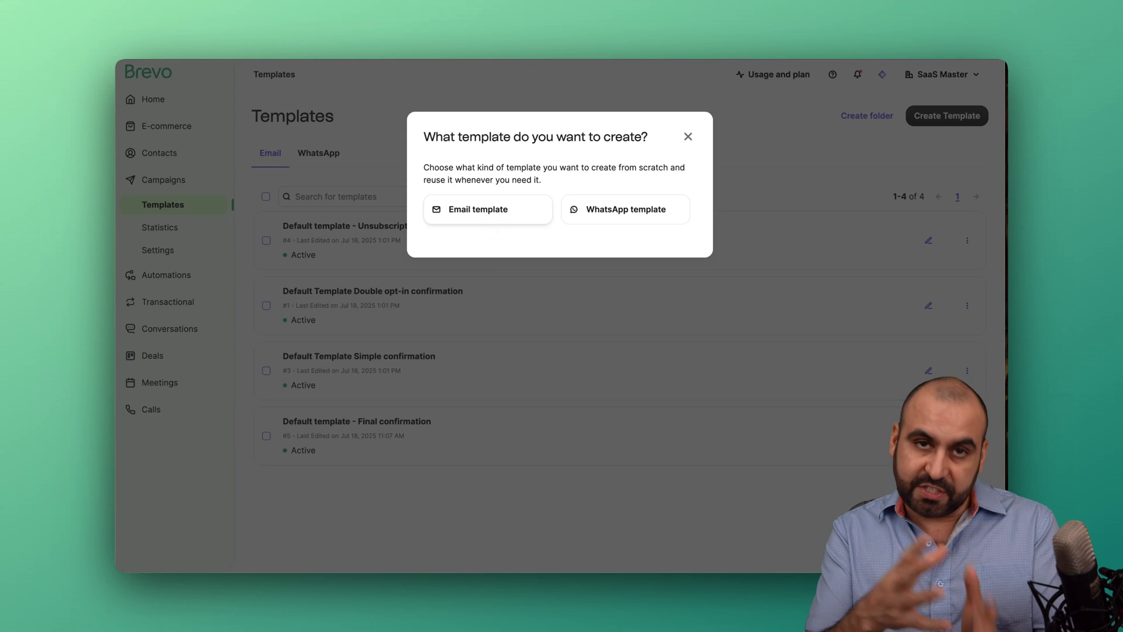
pyautogui.click(609, 218)
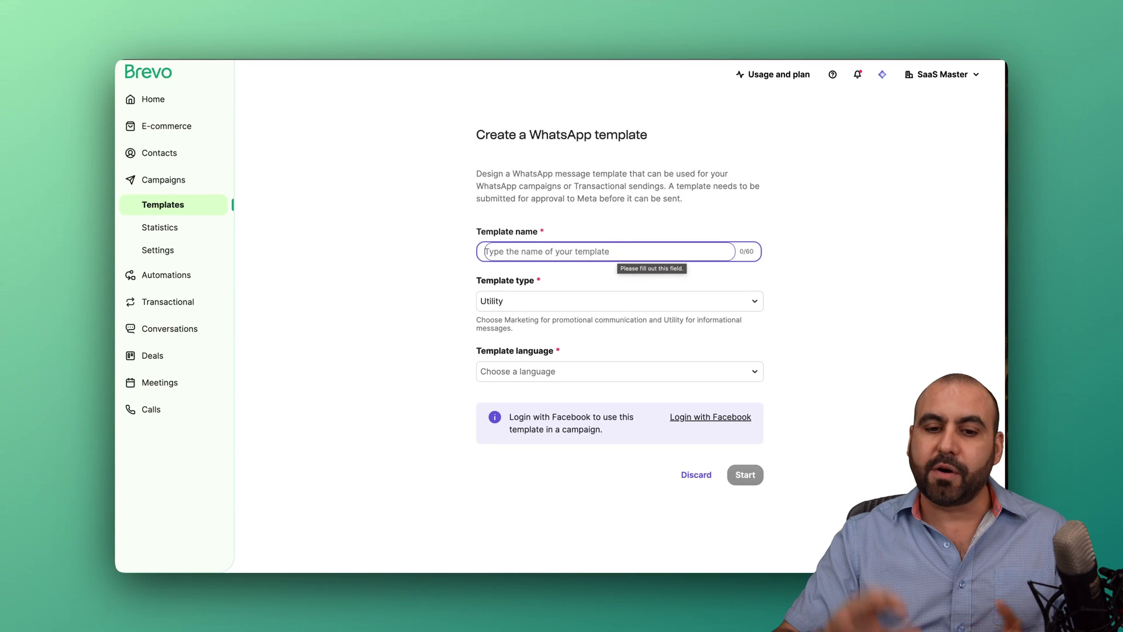
# - Set the template type to Marketing and language to English, then start it
pyautogui.click(623, 301)
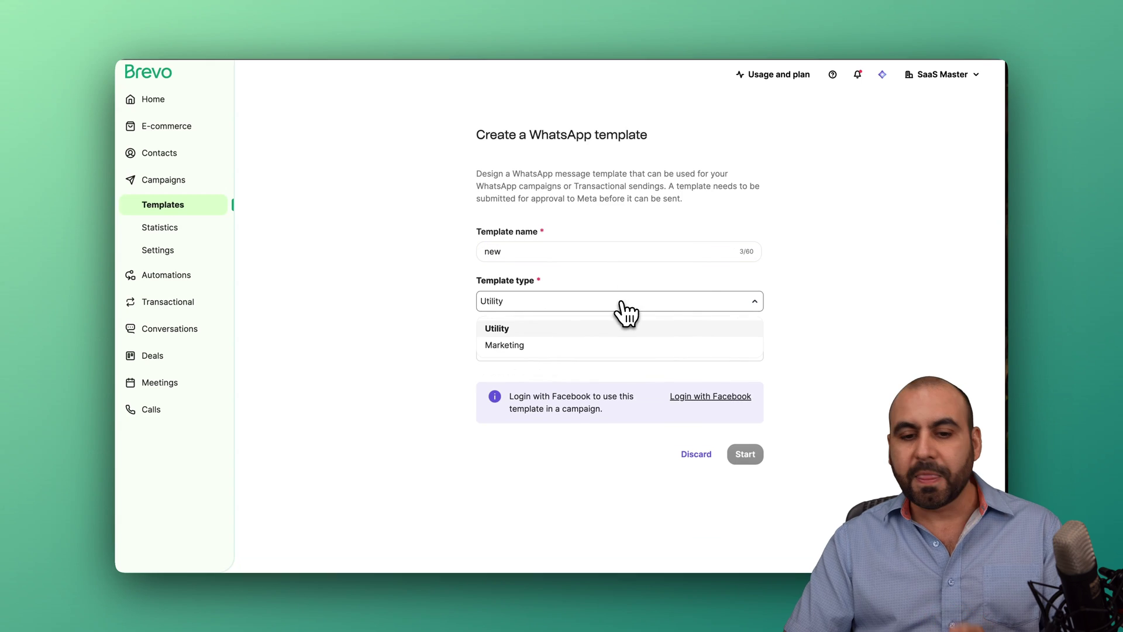
pyautogui.click(583, 344)
pyautogui.click(570, 372)
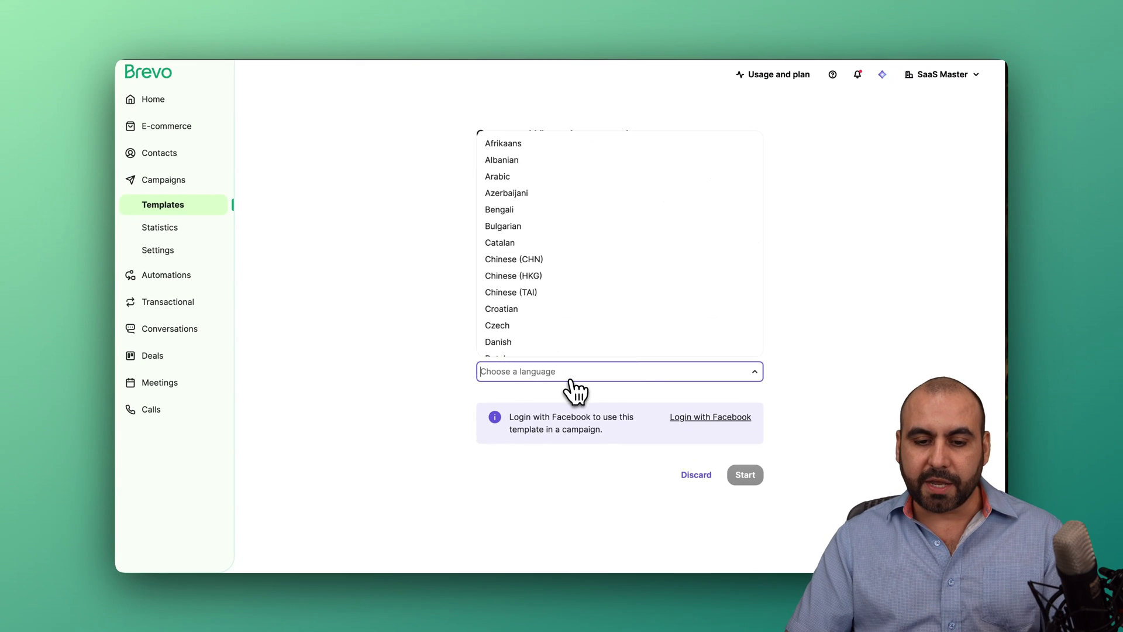
pyautogui.write('engl')
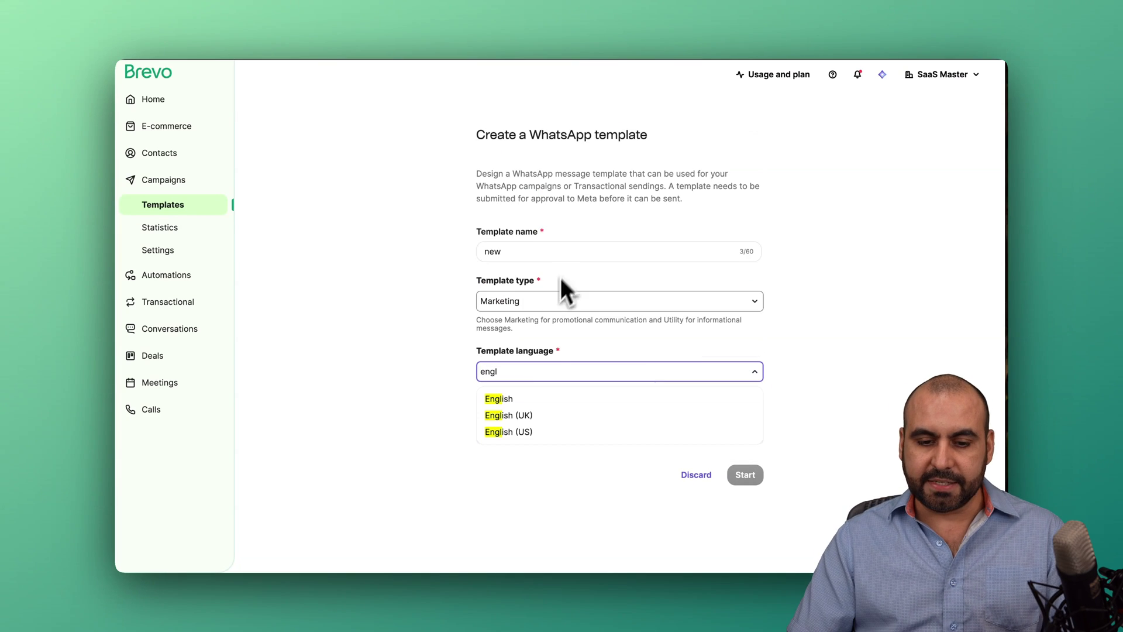
pyautogui.click(533, 399)
pyautogui.click(755, 479)
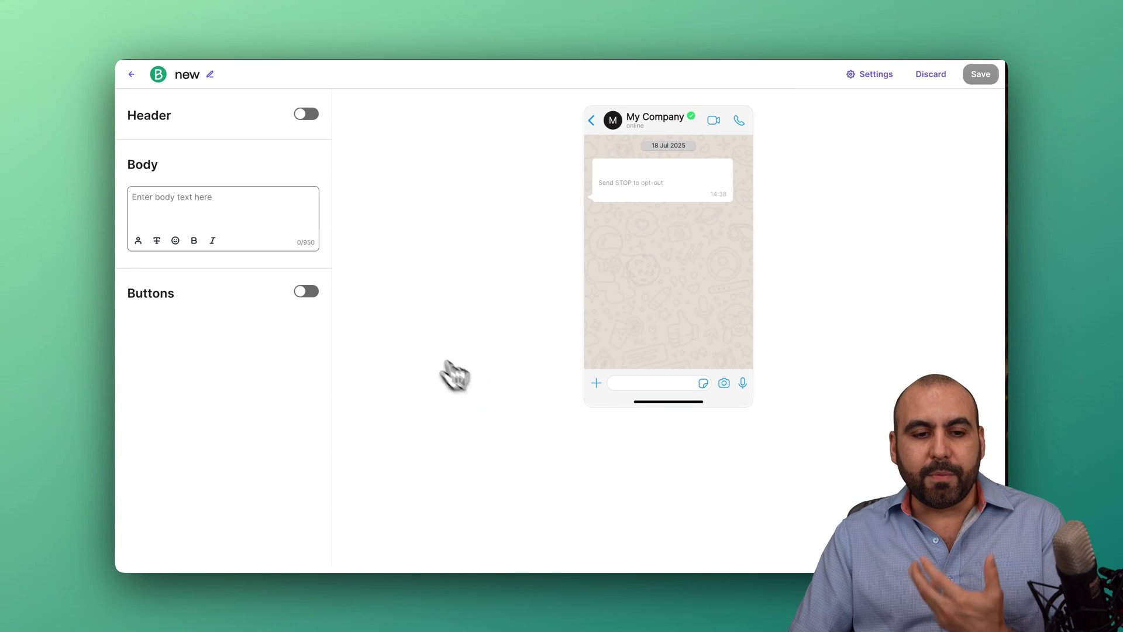
# - Enable the header, write the body 'This is', and enable message buttons
pyautogui.click(305, 115)
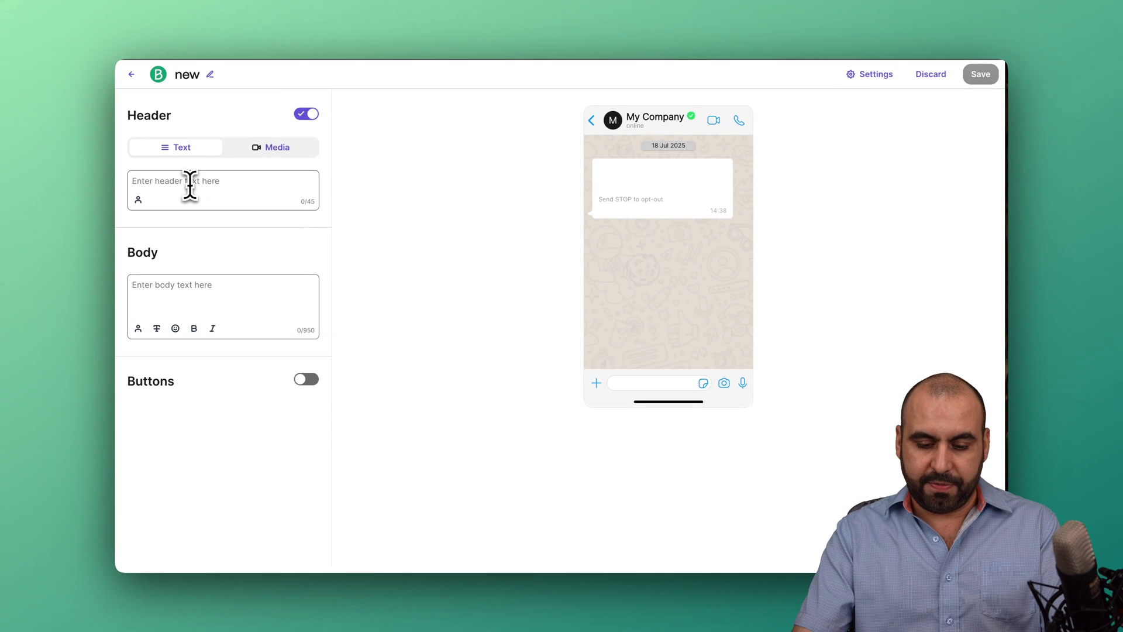
pyautogui.click(179, 287)
pyautogui.write('This is a promo')
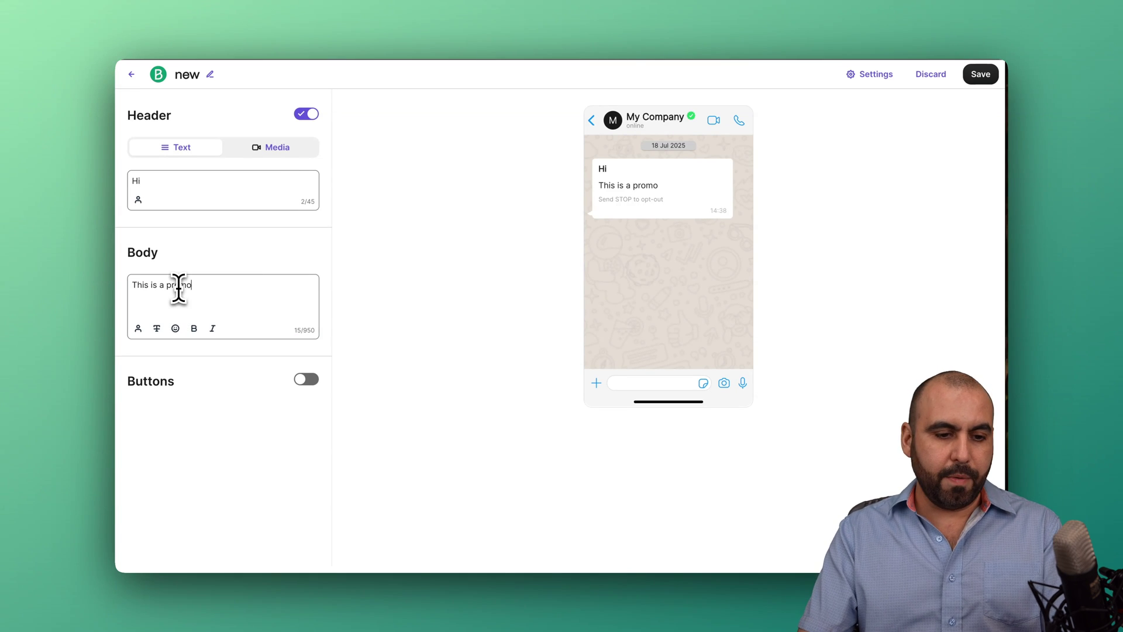
pyautogui.click(309, 382)
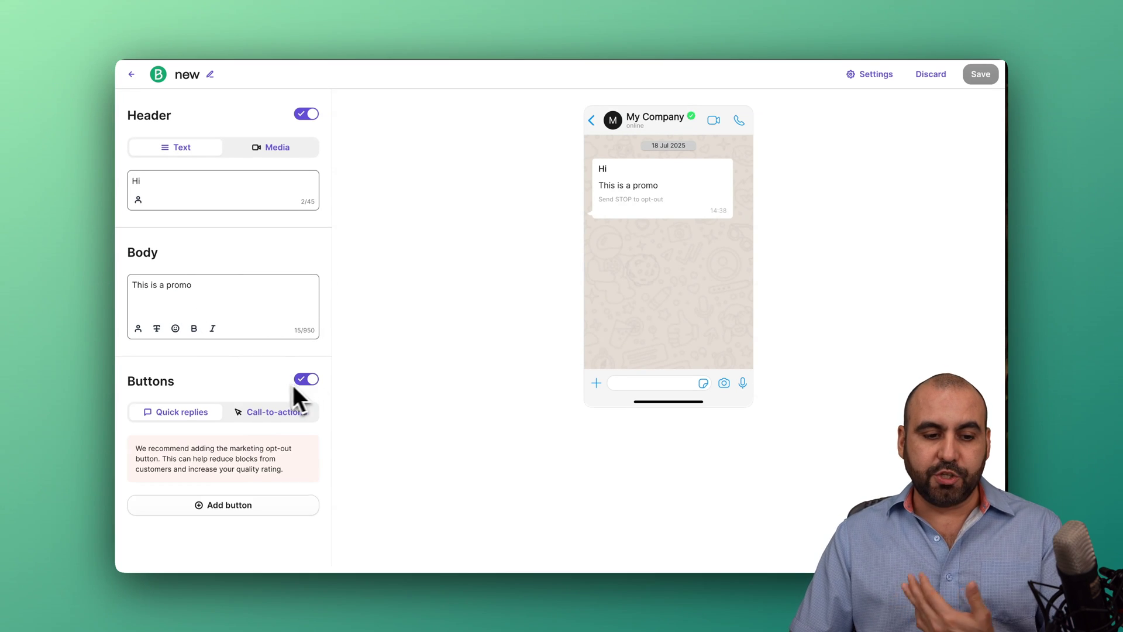
pyautogui.scroll(-1, 274, 385)
pyautogui.click(263, 411)
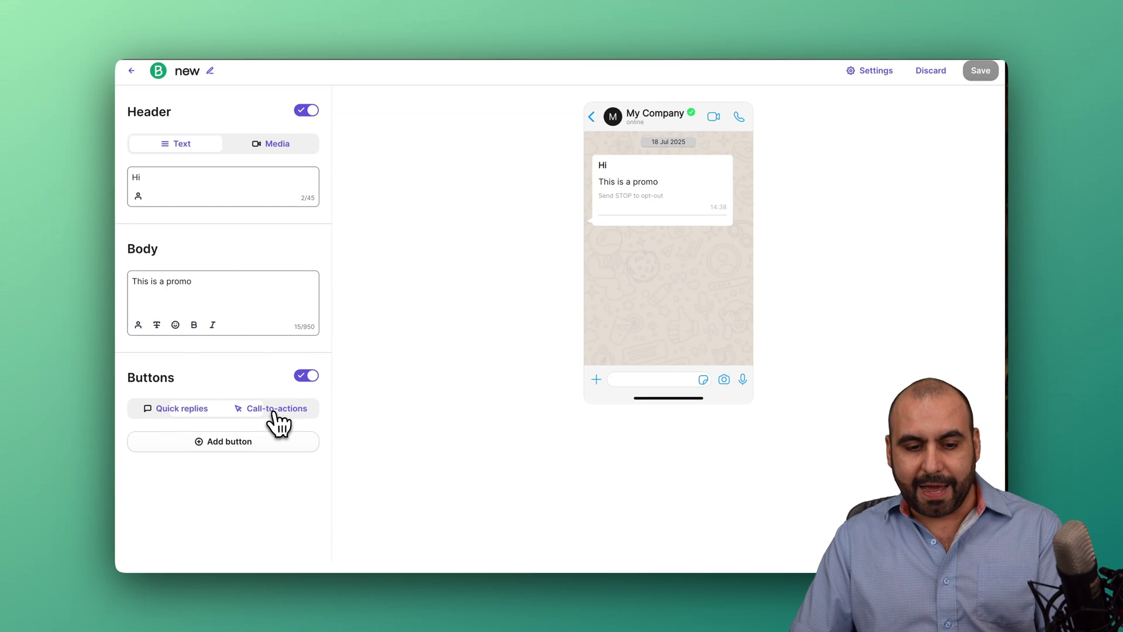
pyautogui.click(198, 412)
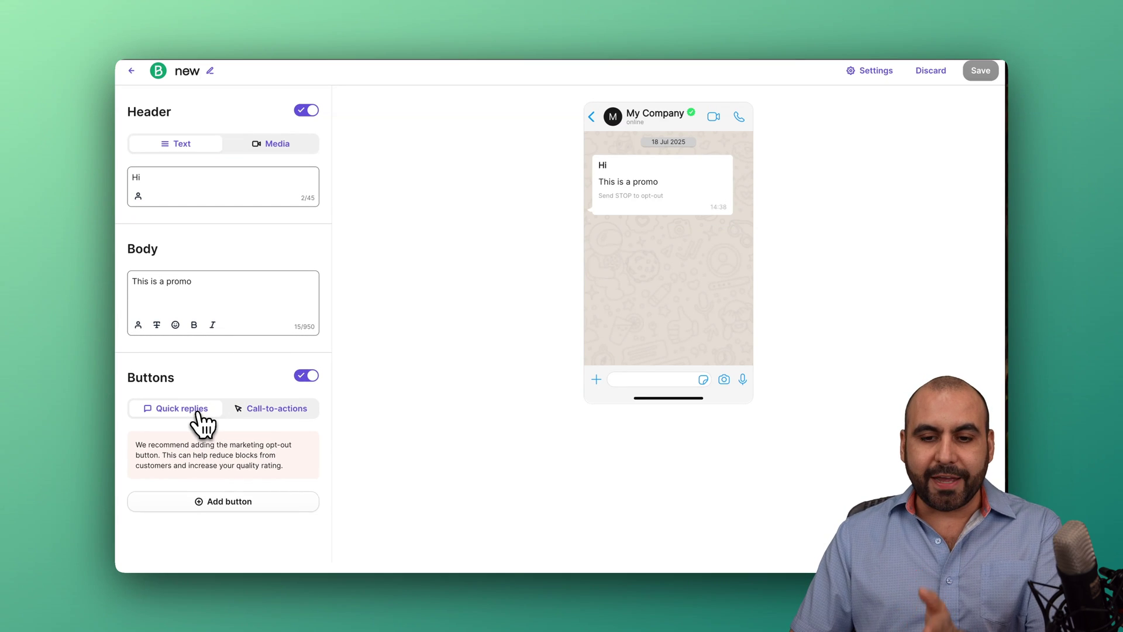
# - Add a quick reply button with the Marketing opt-out reply type
pyautogui.click(254, 503)
pyautogui.scroll(-2, 257, 509)
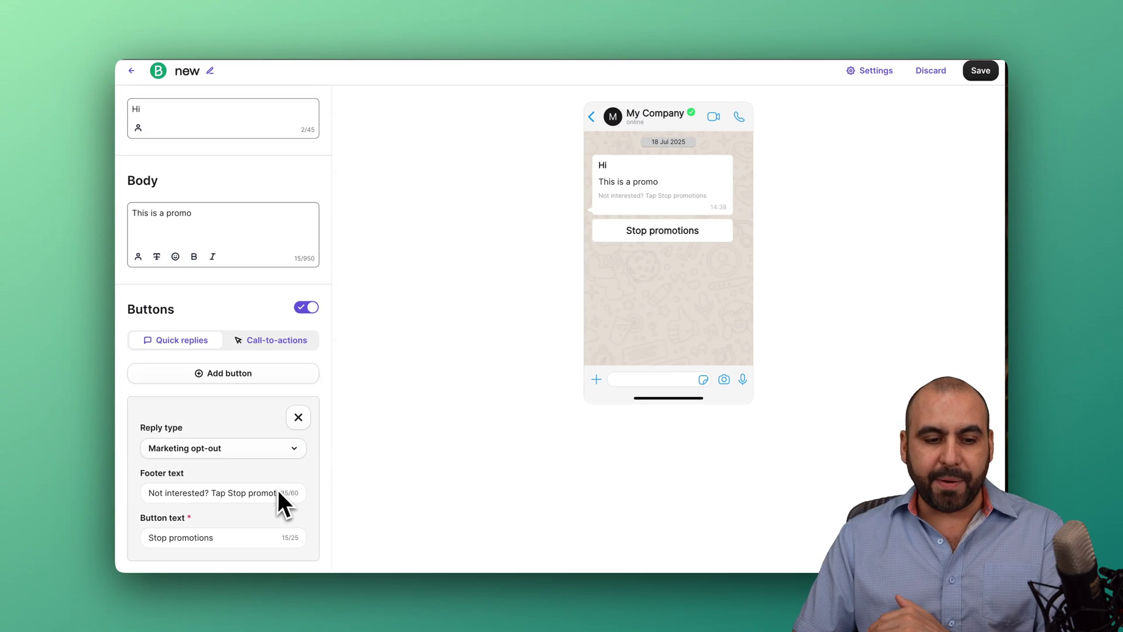
pyautogui.click(251, 454)
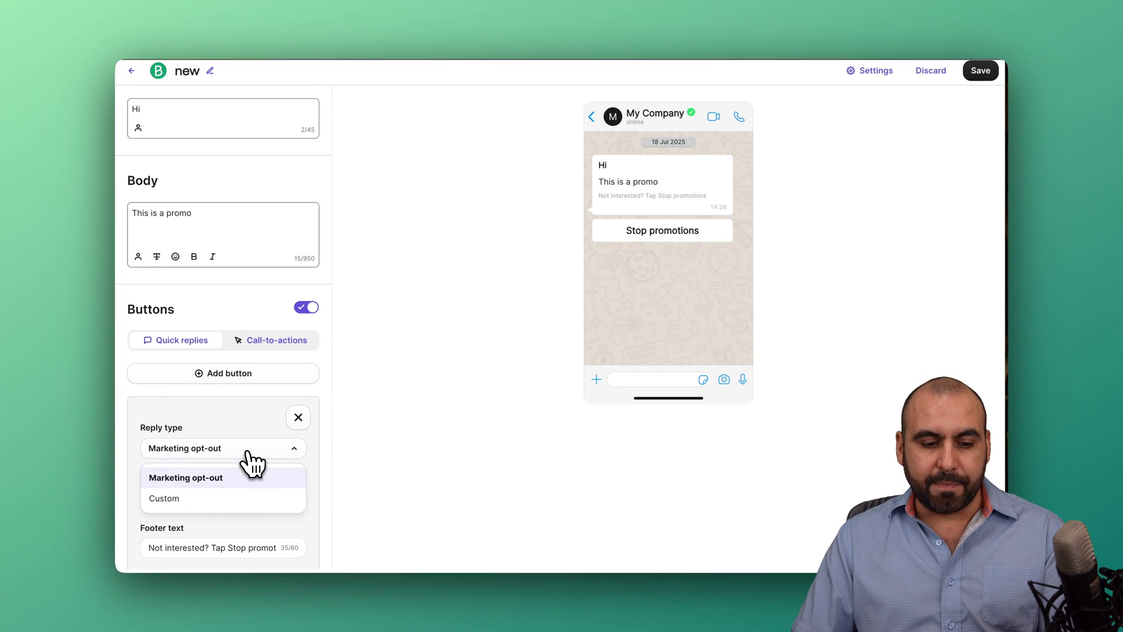
pyautogui.click(231, 498)
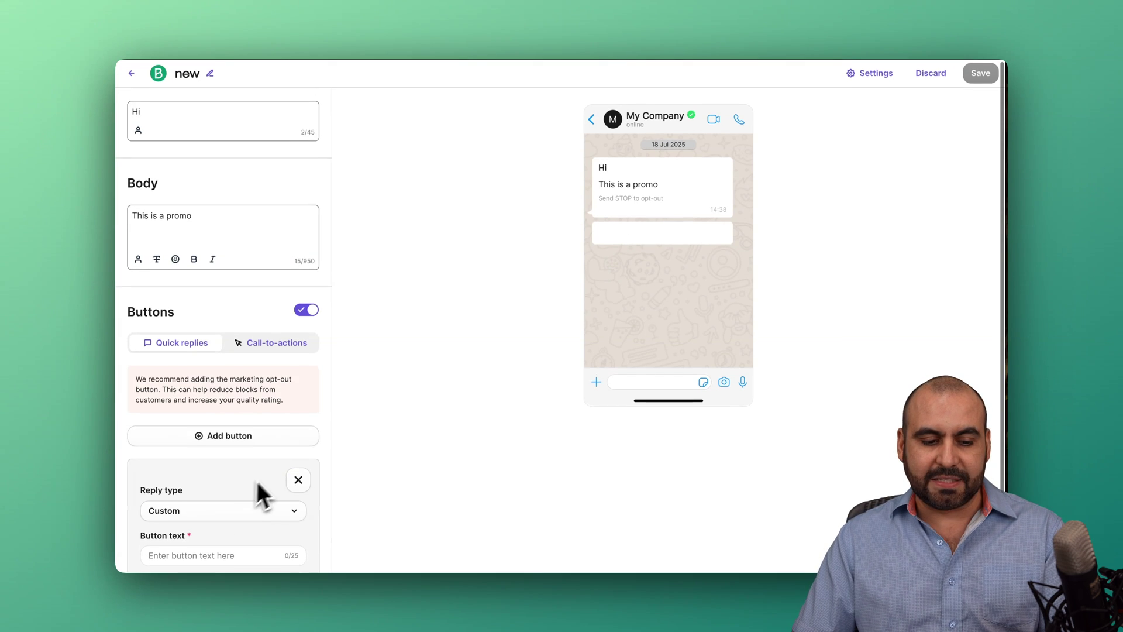
pyautogui.click(263, 512)
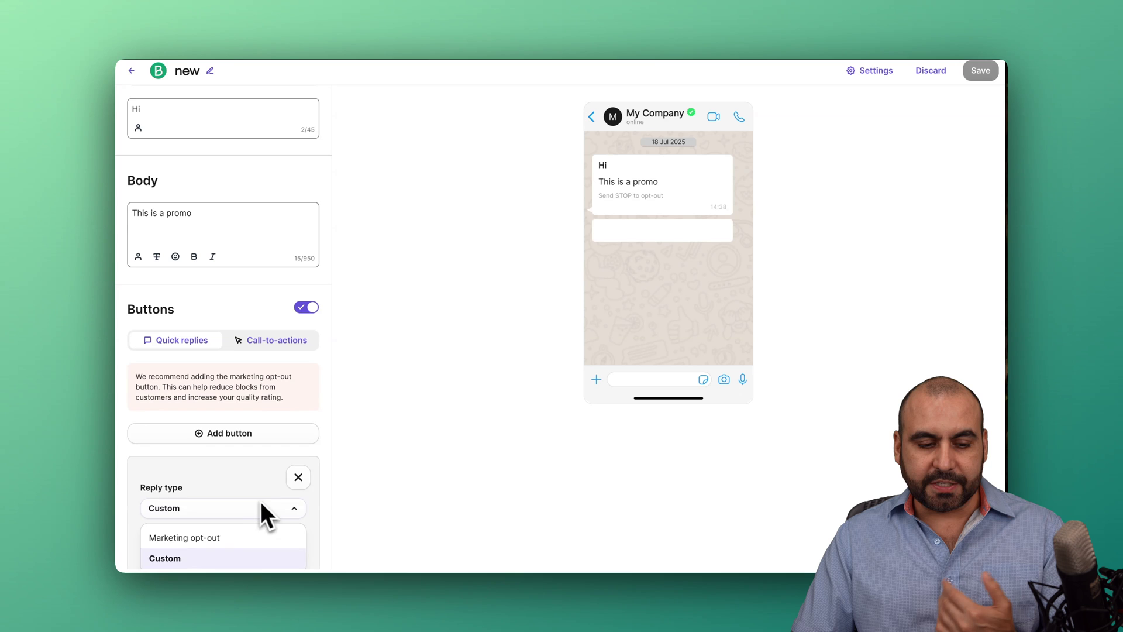
pyautogui.click(272, 537)
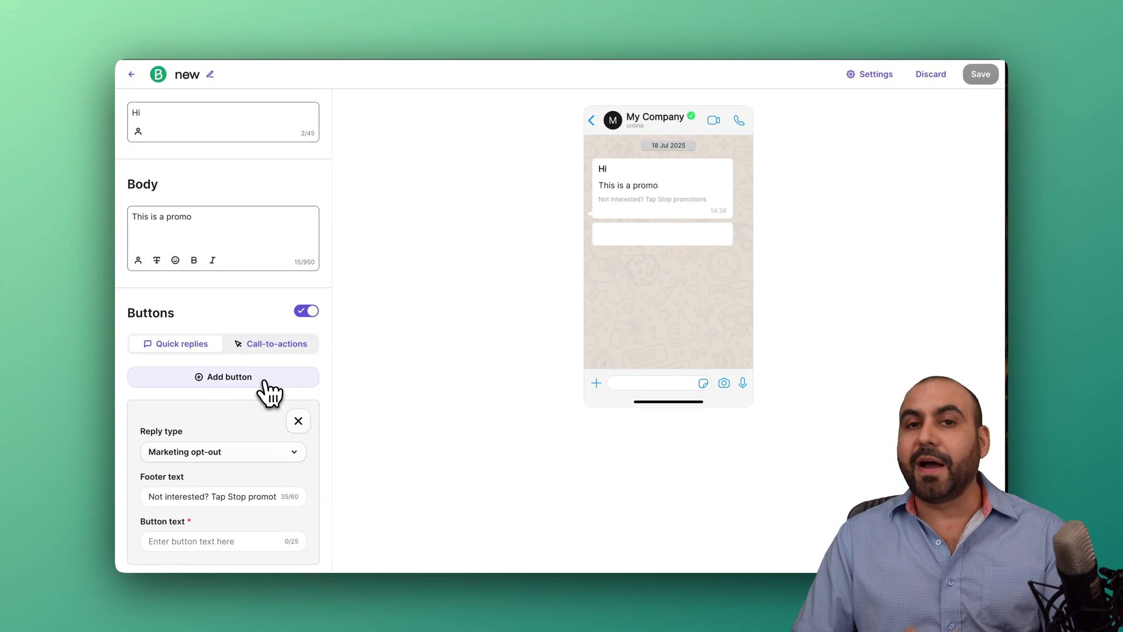
# - Switch the header to a media upload and return to the templates list
pyautogui.scroll(2, 269, 389)
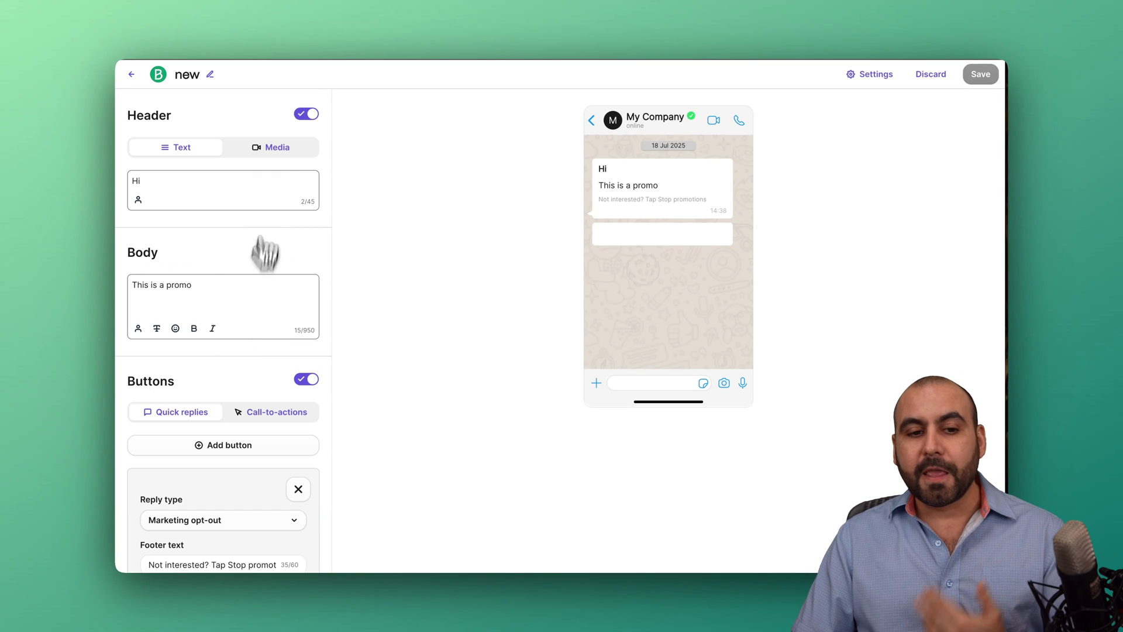
pyautogui.click(277, 153)
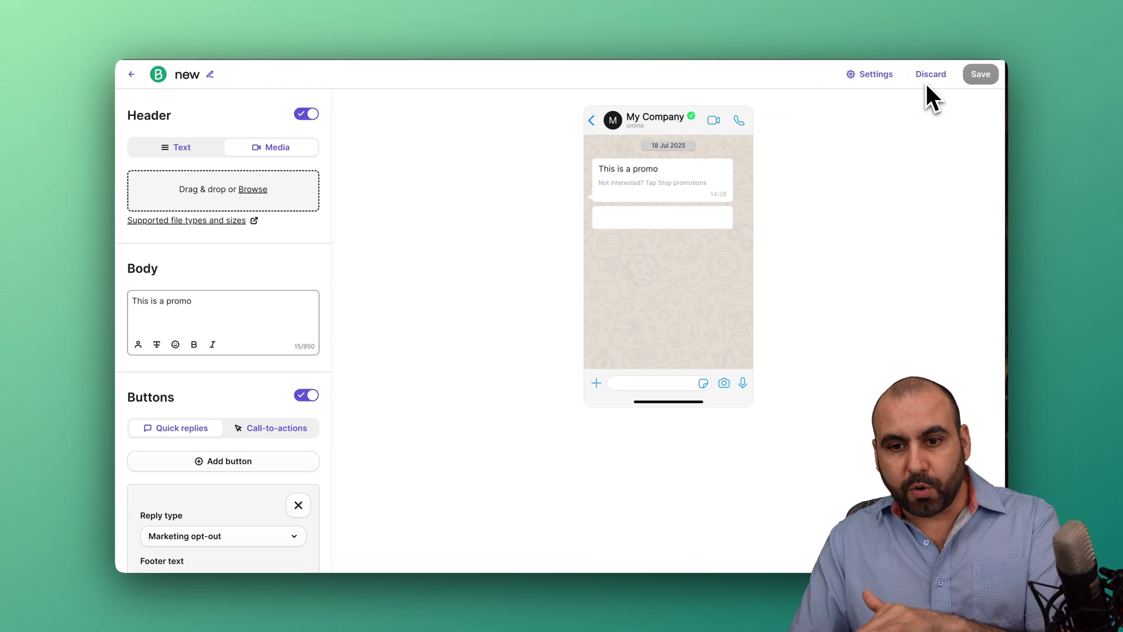
pyautogui.click(131, 75)
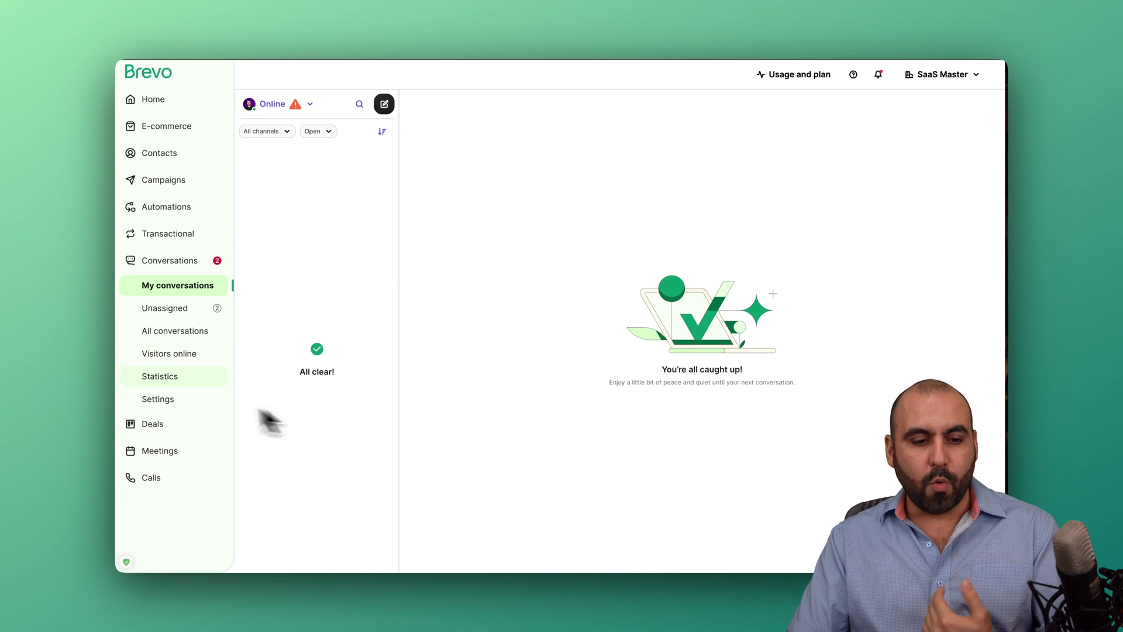
# - Open the Conversations settings with the chat widget, email, Facebook, Instagram and WhatsApp channels
pyautogui.click(184, 403)
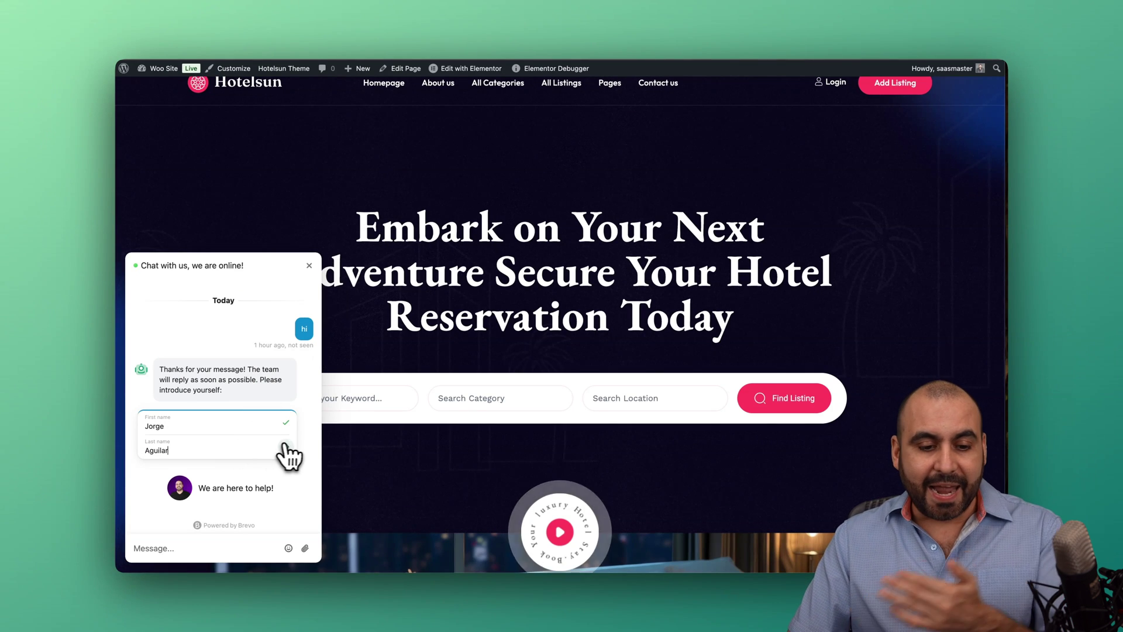
# - Submit the visitor's last name and autofilled e-mail in the Hotelsun chat form
pyautogui.click(287, 448)
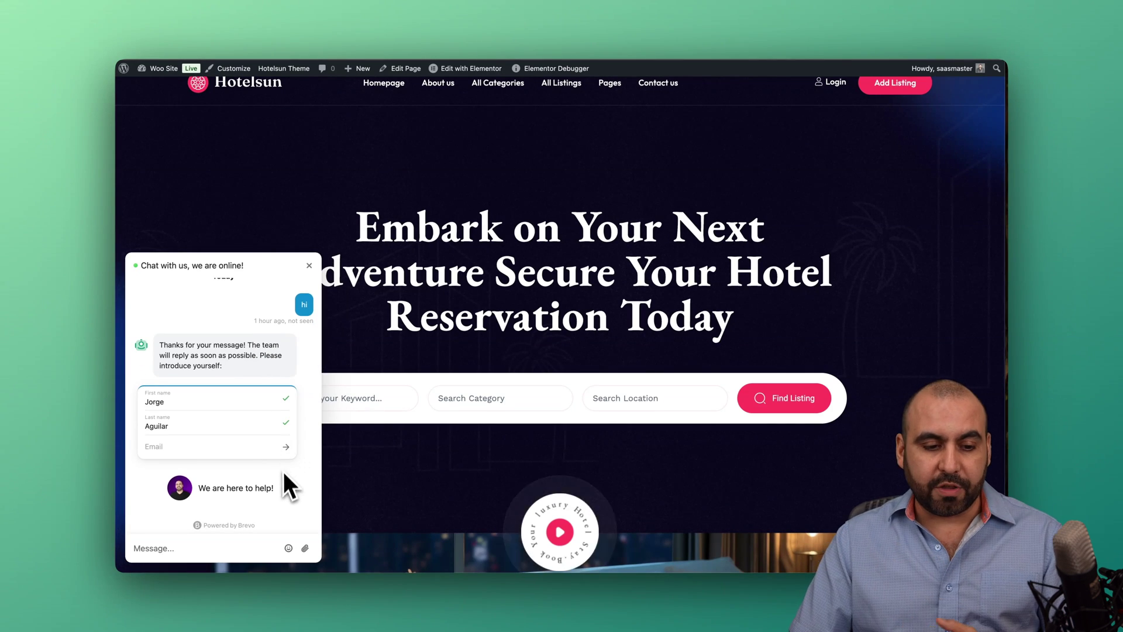
pyautogui.click(223, 458)
pyautogui.click(225, 466)
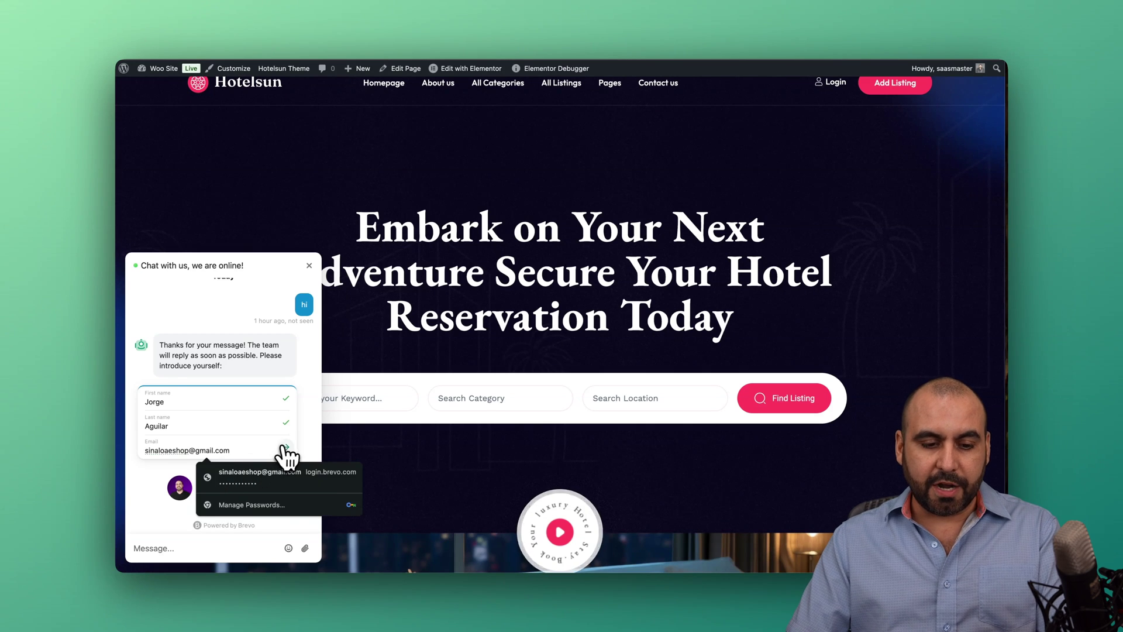
pyautogui.click(286, 448)
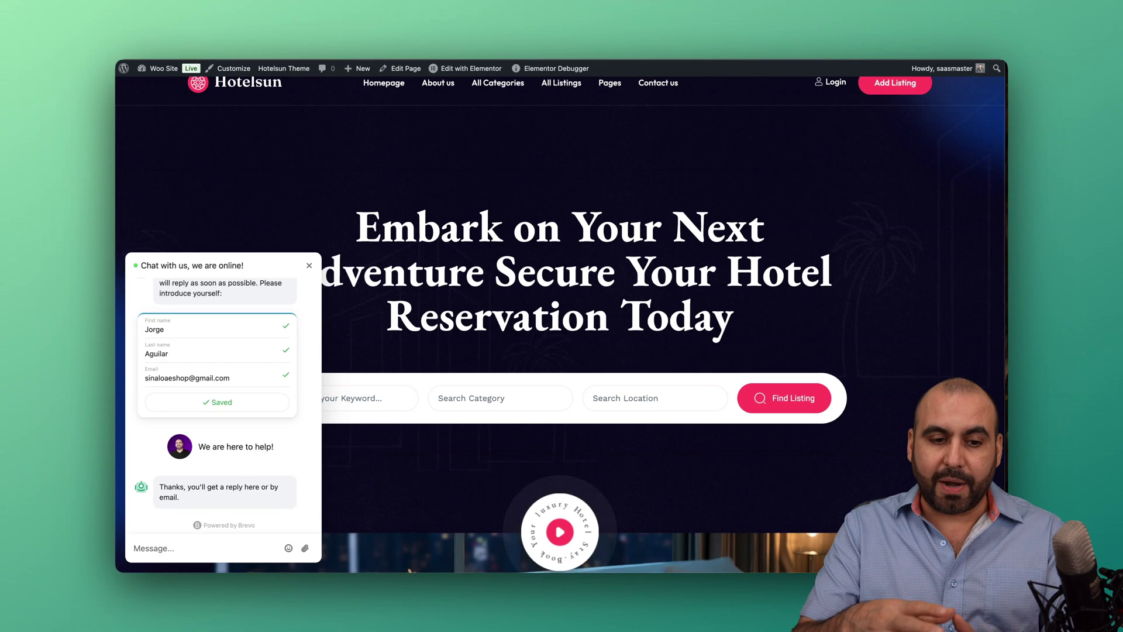
# - Send 'hello' in the chat and return to Brevo's Conversations settings
pyautogui.write('hello')
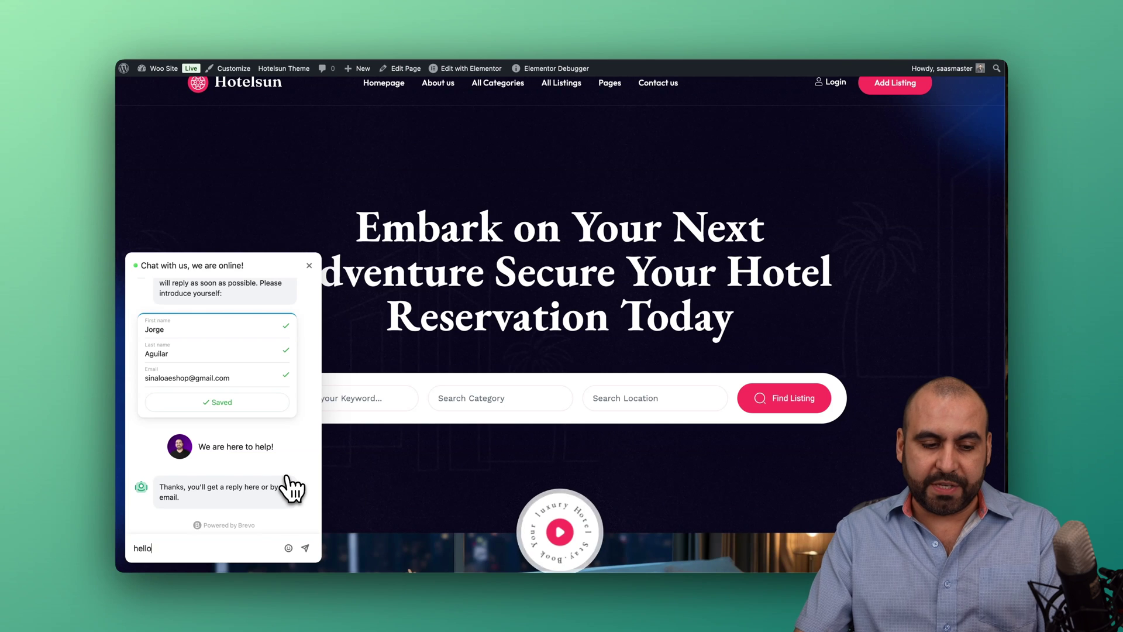
pyautogui.press('Return')
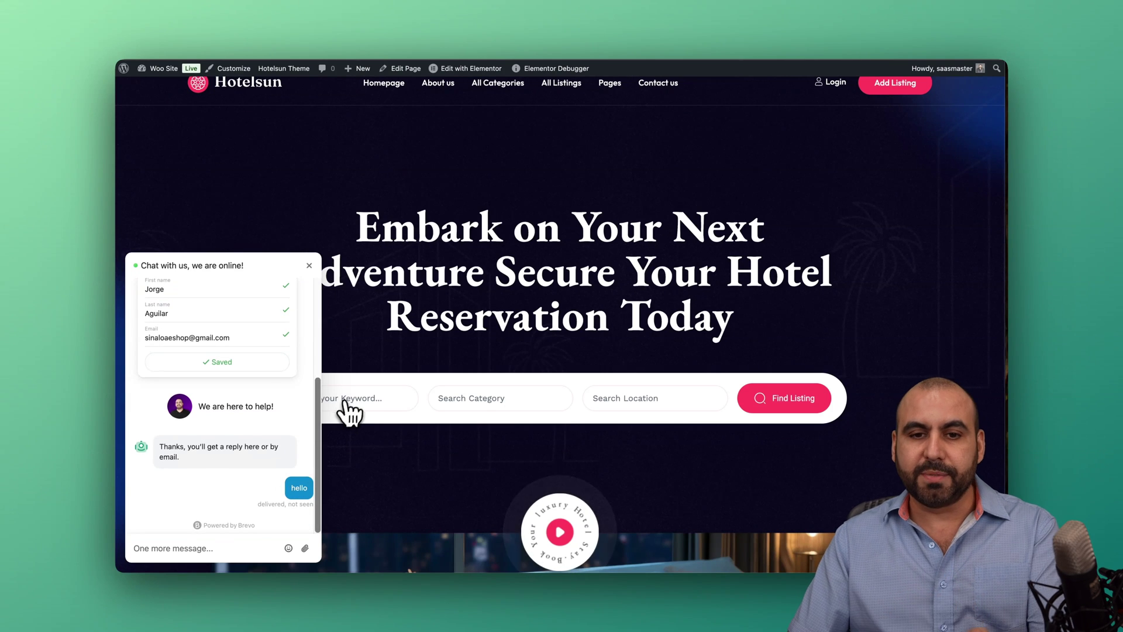
pyautogui.click(495, 30)
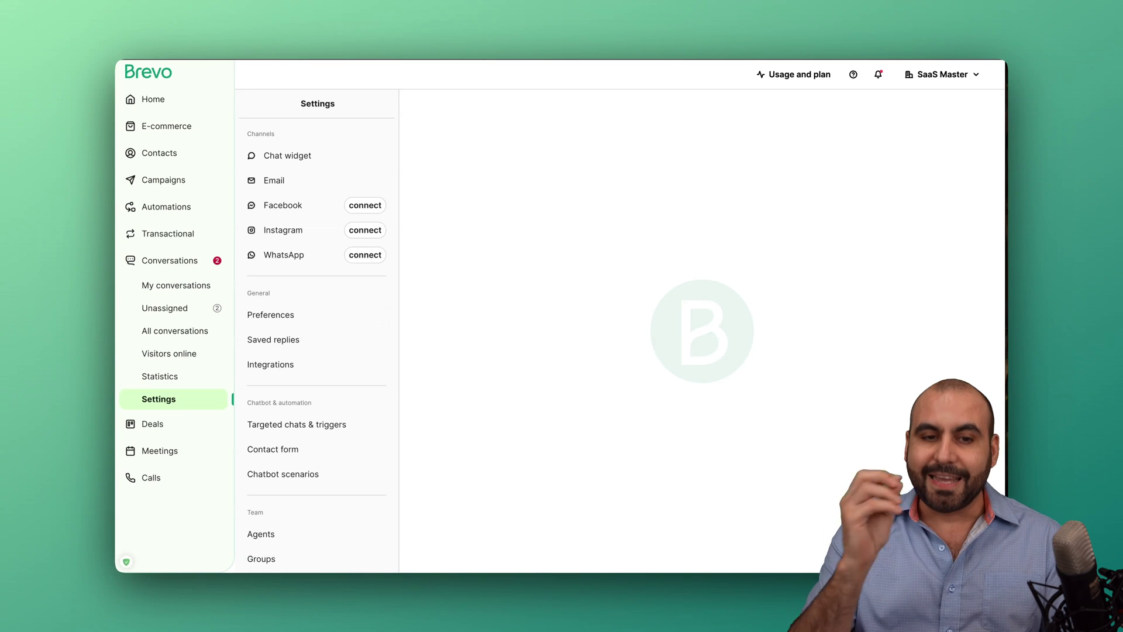
# - Review the Chat widget, Email, Facebook, Instagram and WhatsApp channel settings
pyautogui.click(339, 163)
pyautogui.scroll(-15, 581, 323)
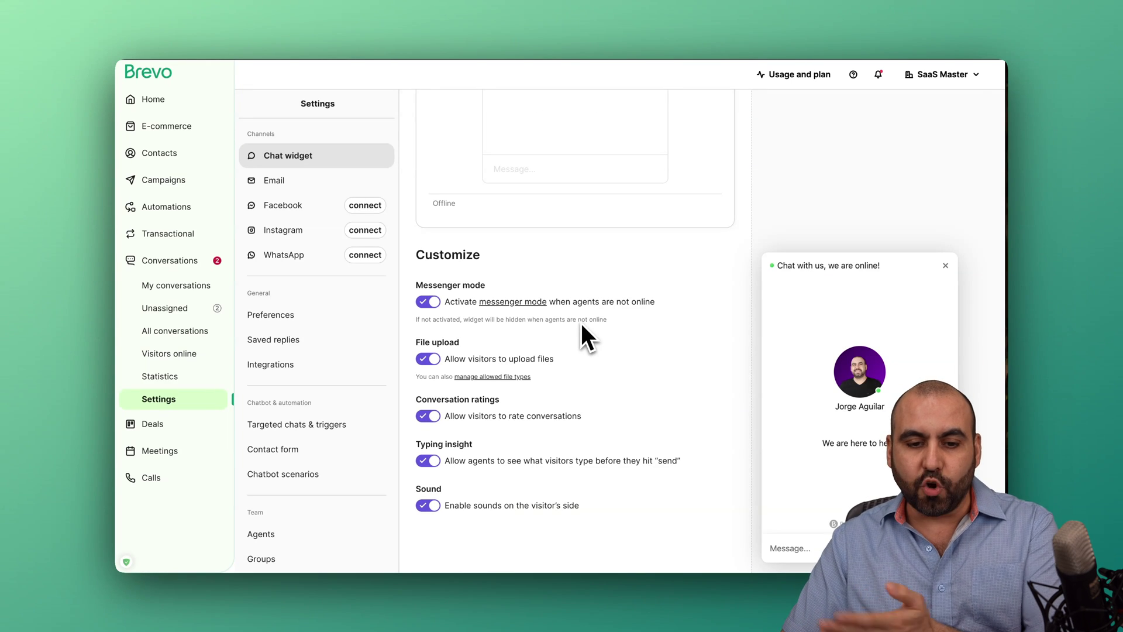
pyautogui.click(311, 182)
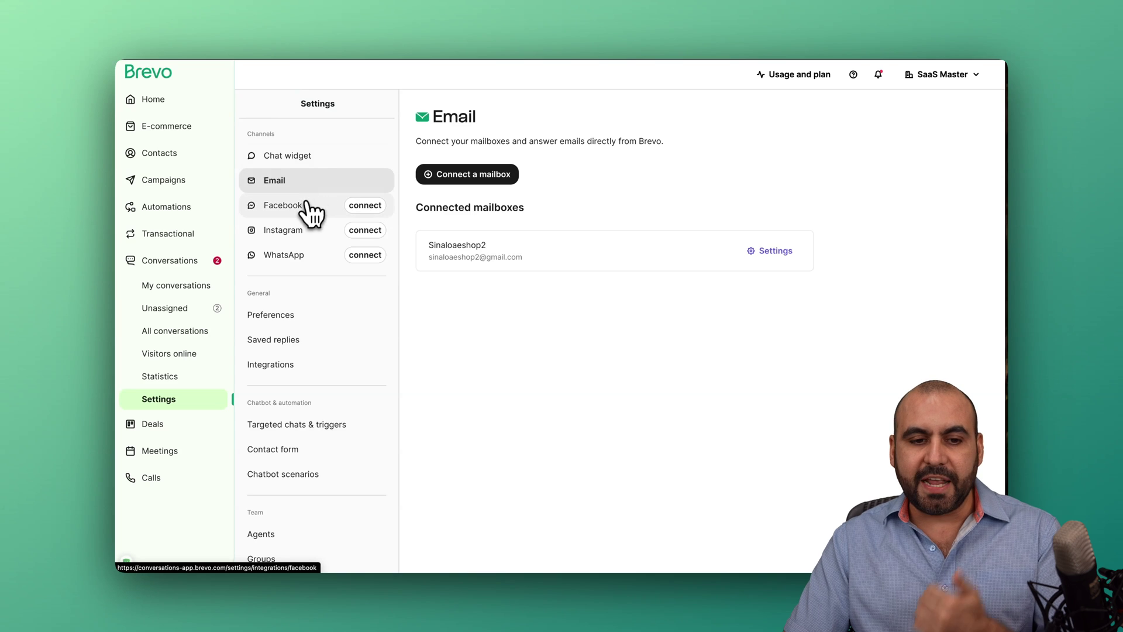
pyautogui.click(306, 201)
pyautogui.click(307, 231)
pyautogui.click(309, 260)
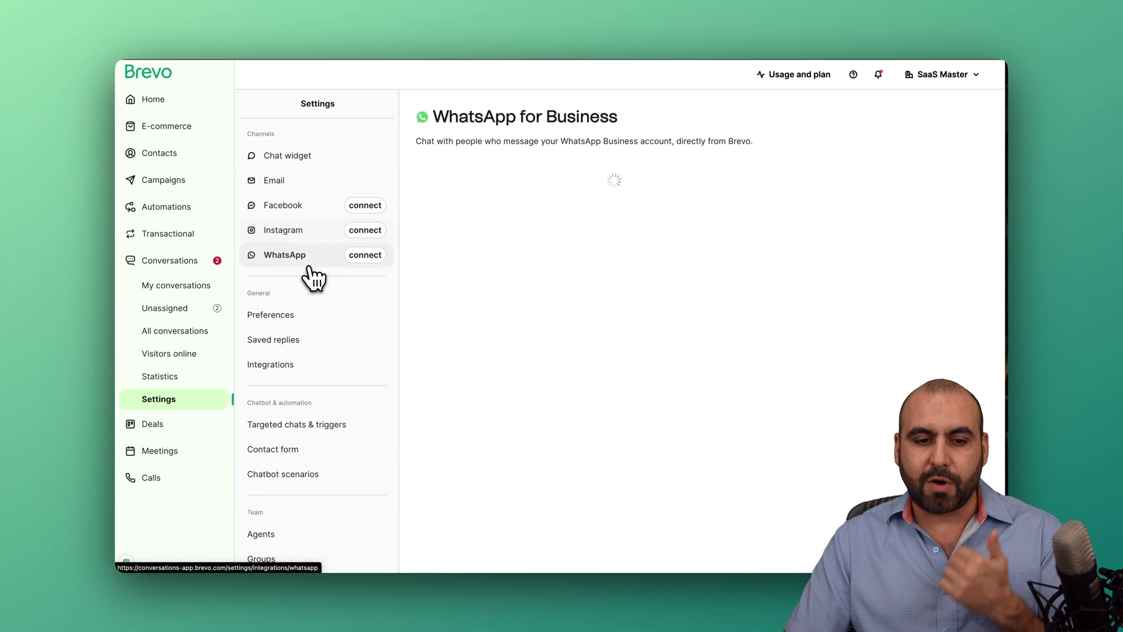
# - Browse the Preferences, Saved replies, Integrations and Targeted chats & triggers settings
pyautogui.click(315, 319)
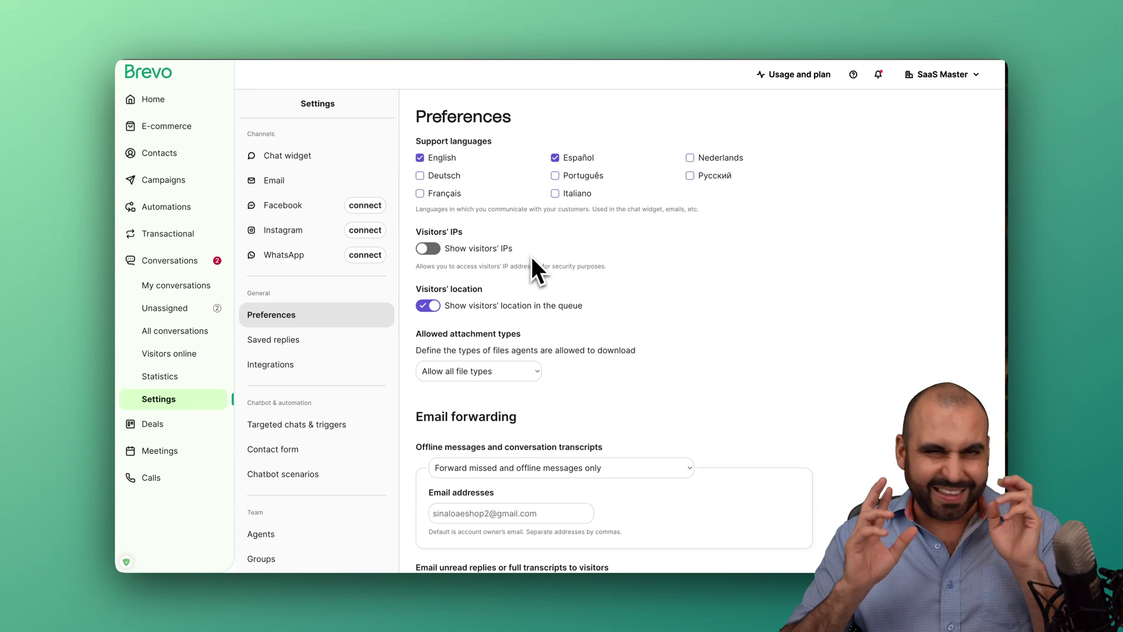
pyautogui.scroll(-2, 532, 255)
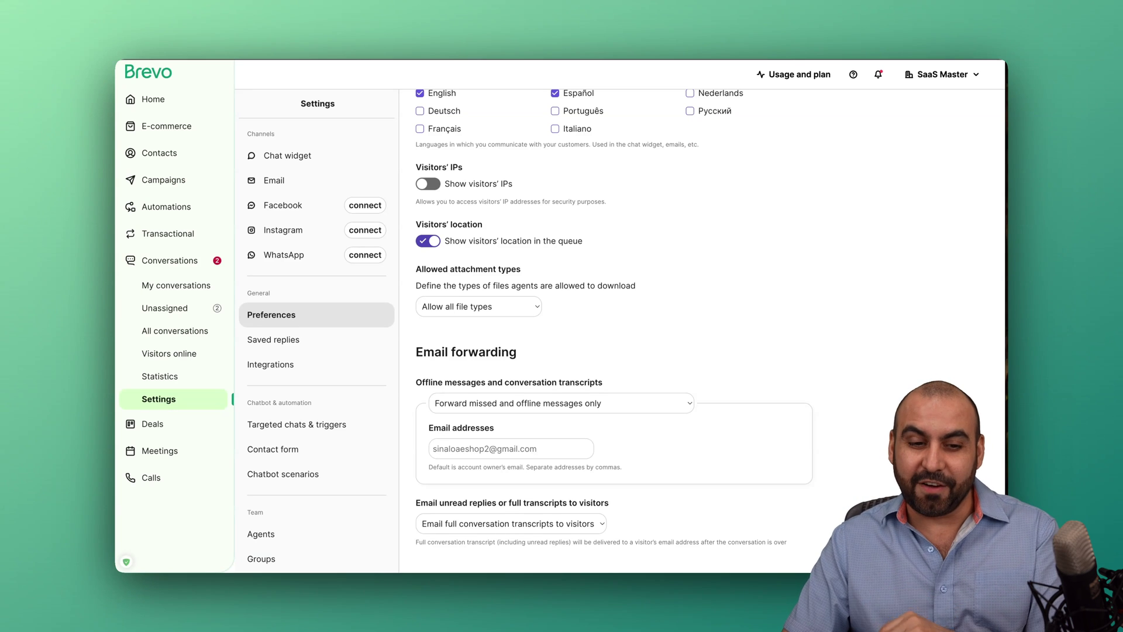
pyautogui.scroll(-1, 548, 293)
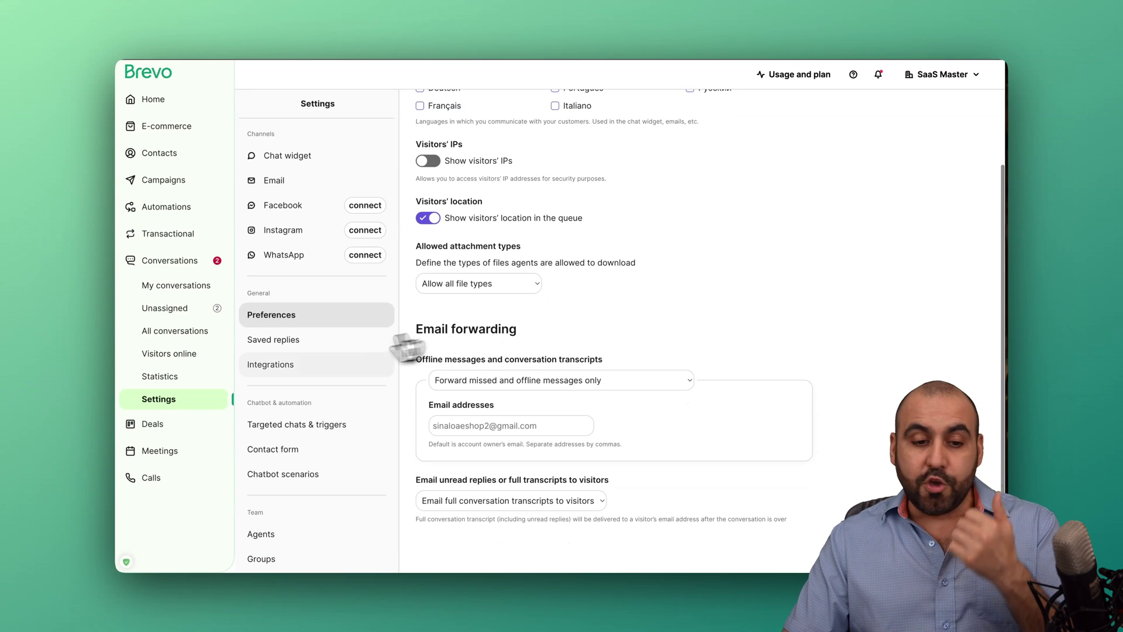
pyautogui.click(328, 349)
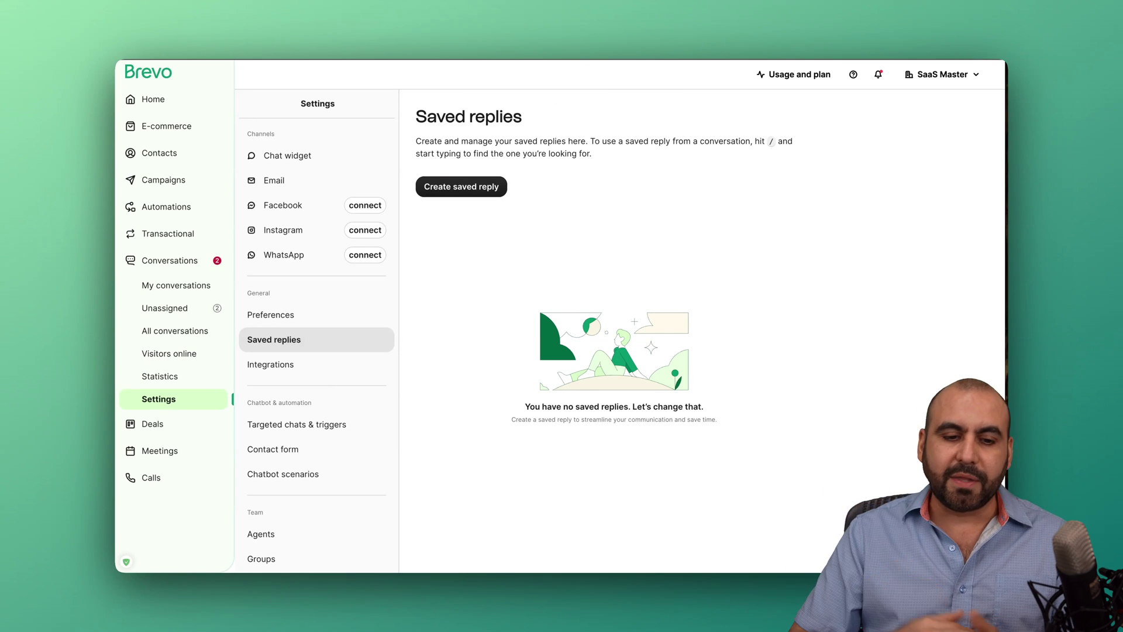
pyautogui.click(336, 370)
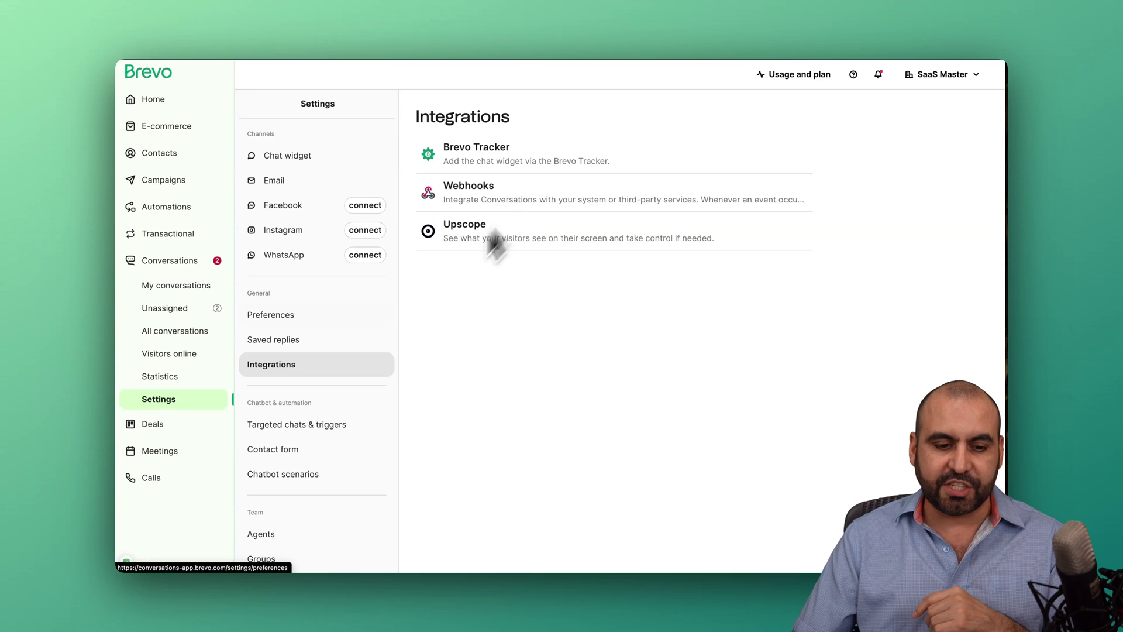
pyautogui.click(333, 430)
# - Look over the Contact form settings and the Chatbot scenarios page
pyautogui.click(334, 453)
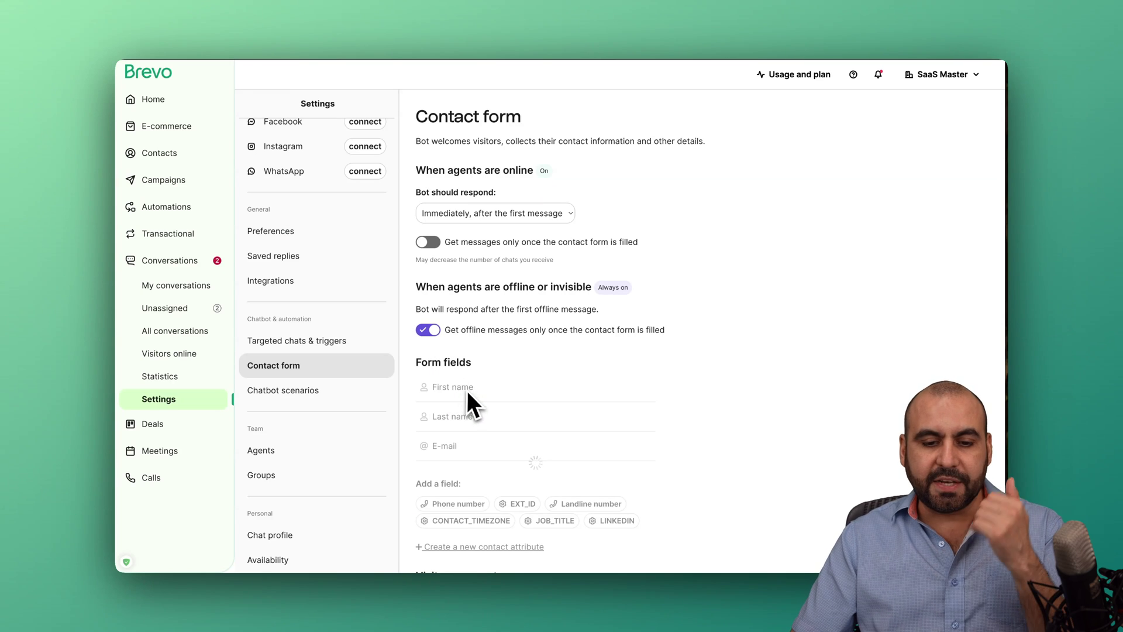
pyautogui.scroll(-4, 478, 442)
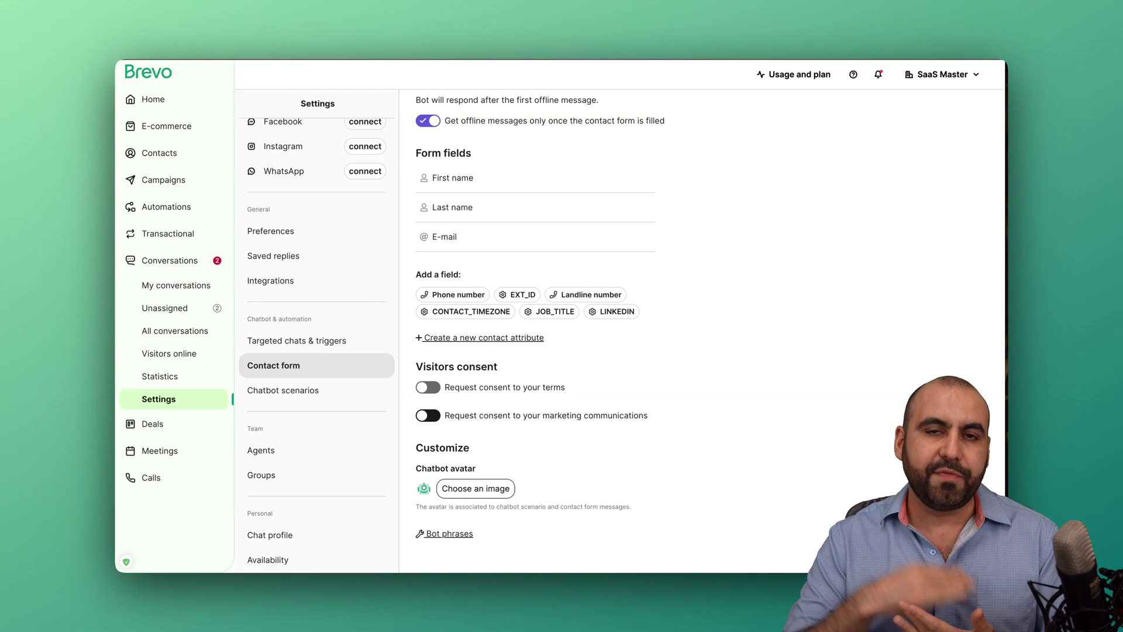
pyautogui.click(319, 397)
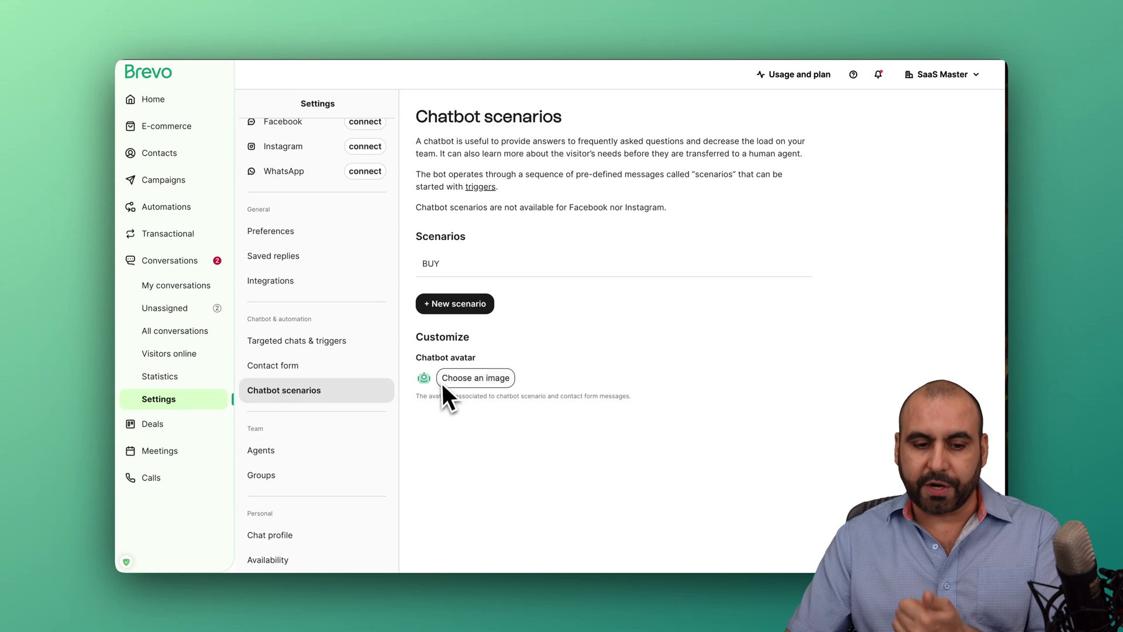
# - Check Agents, Groups, Chat profile and Availability, then go to Unassigned conversations
pyautogui.click(314, 450)
pyautogui.click(326, 477)
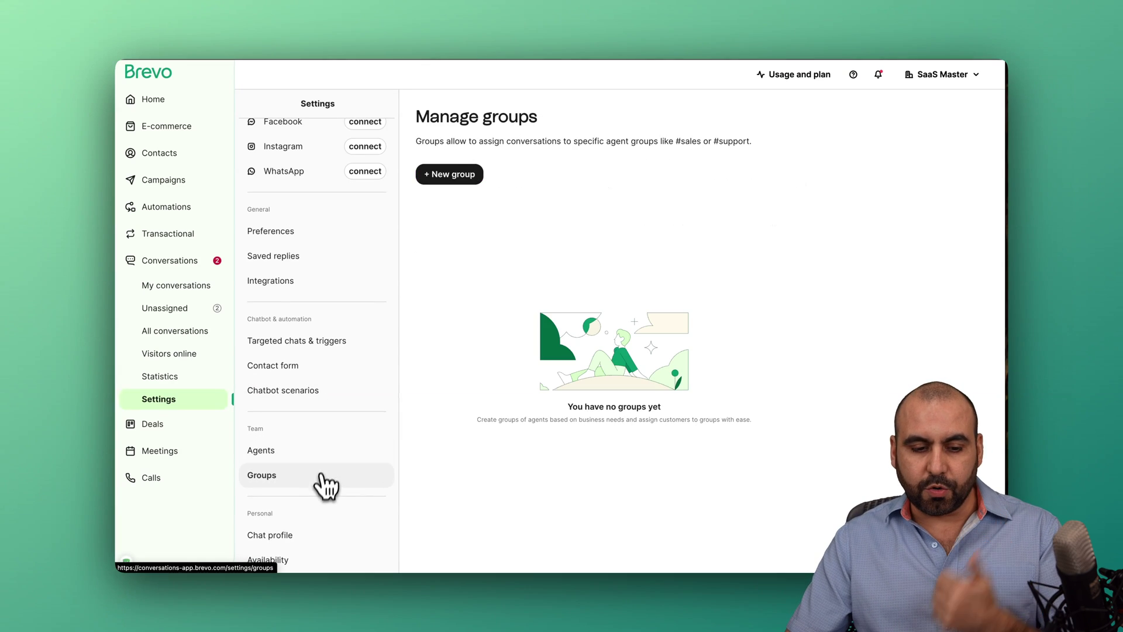
pyautogui.click(318, 535)
pyautogui.click(322, 561)
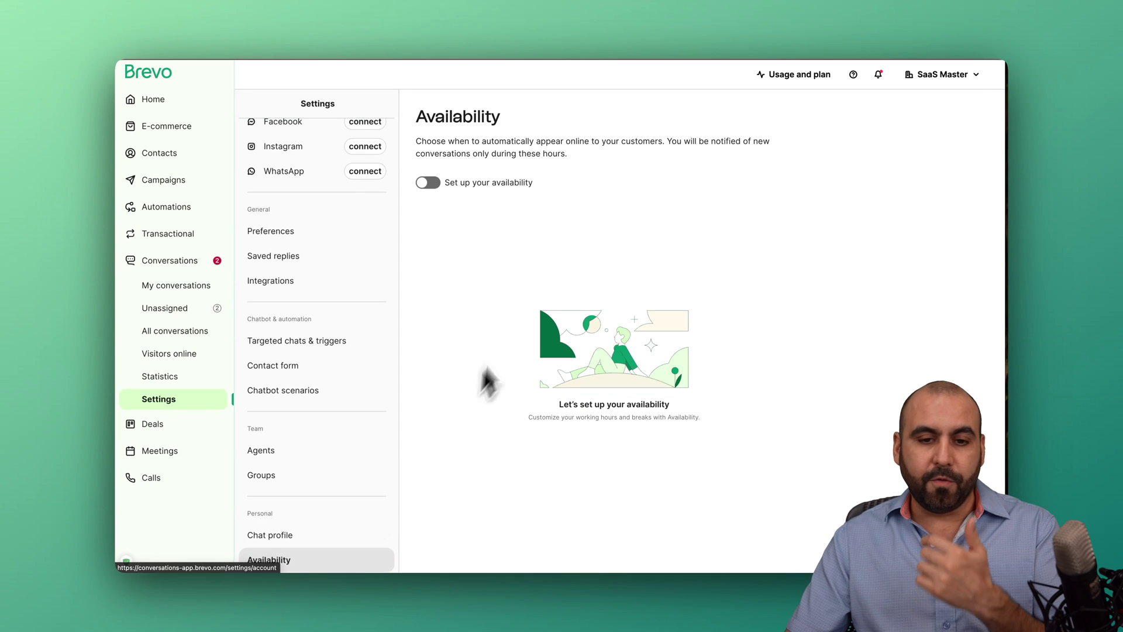
pyautogui.click(192, 313)
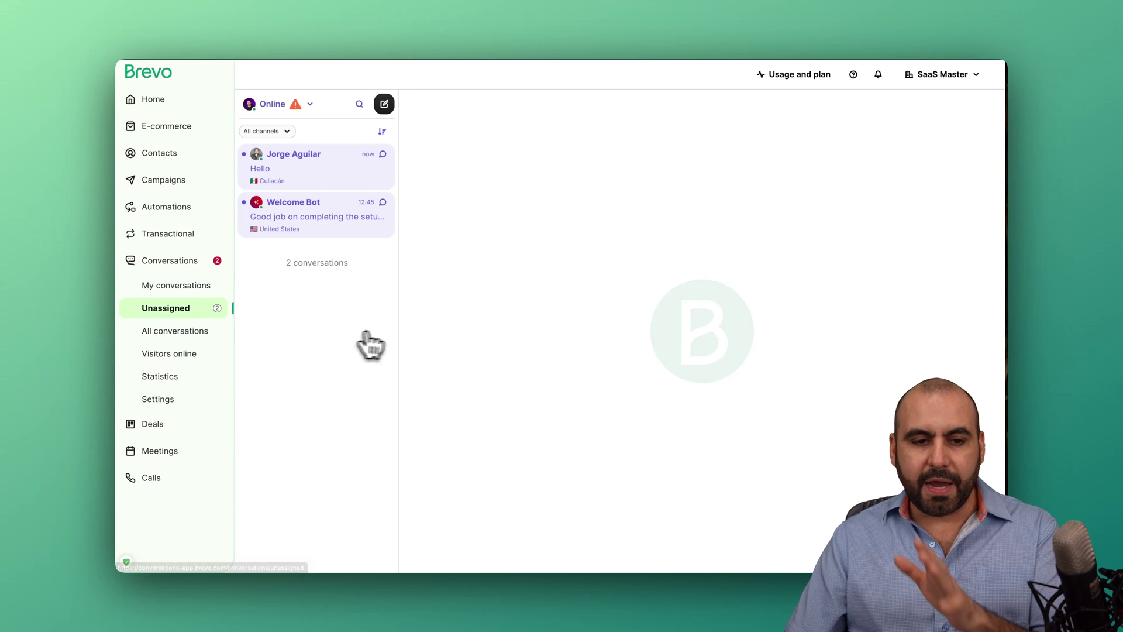
# - Open the website visitor's conversation and highlight the submitted name and e-mail
pyautogui.click(317, 178)
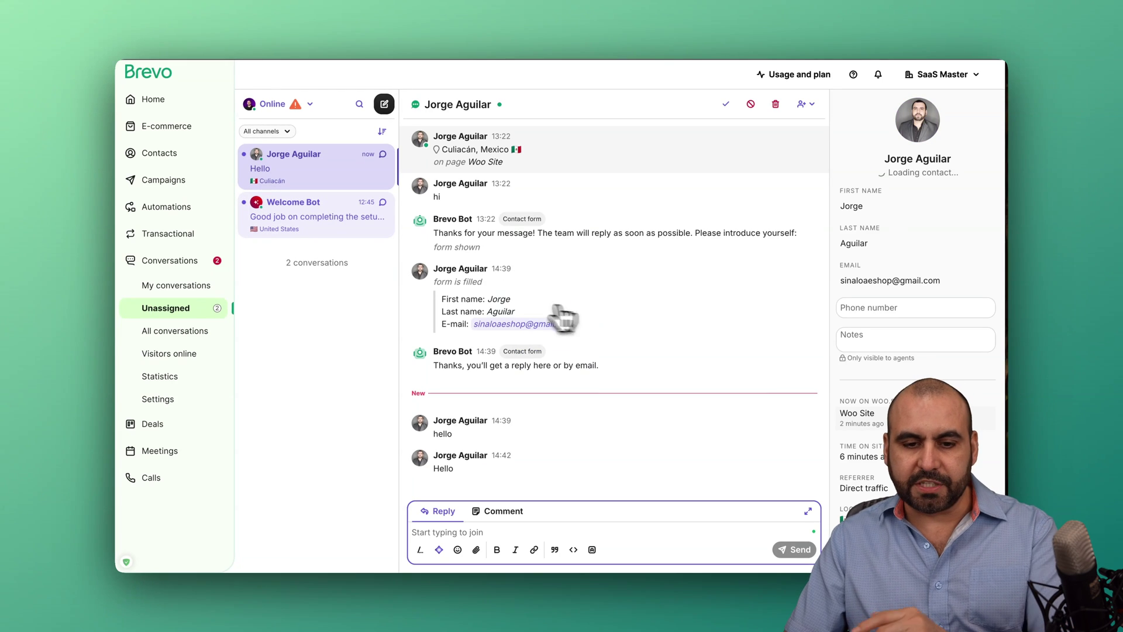
pyautogui.moveTo(489, 295); pyautogui.dragTo(626, 328)
pyautogui.click(626, 331)
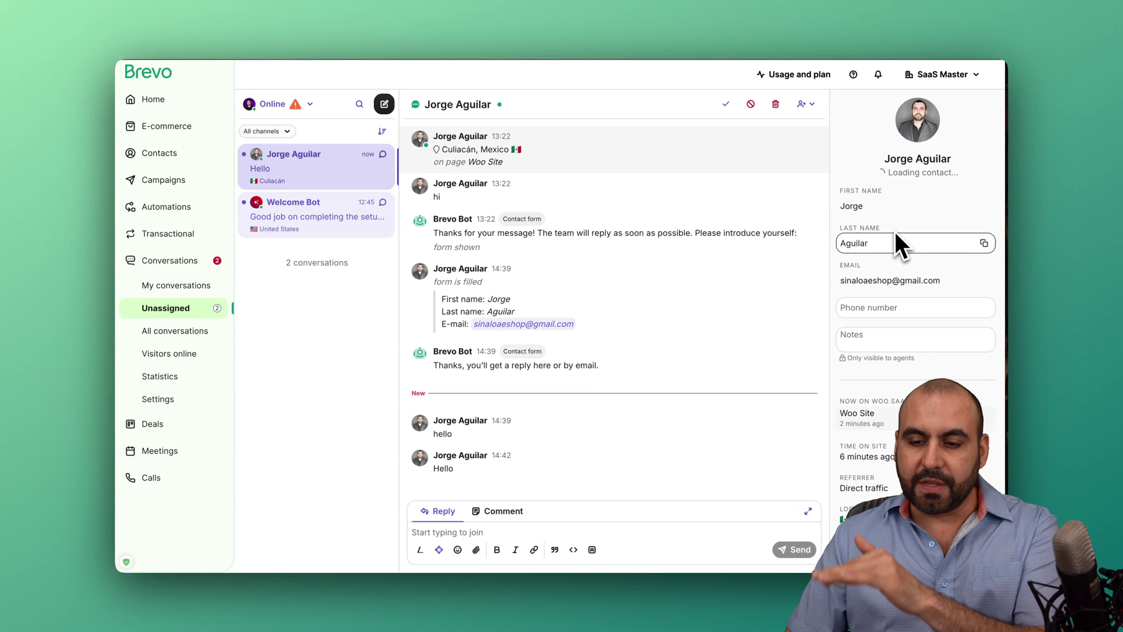
# - Go through the contact's Last name, Email, First name, Phone number and Notes fields
pyautogui.click(906, 243)
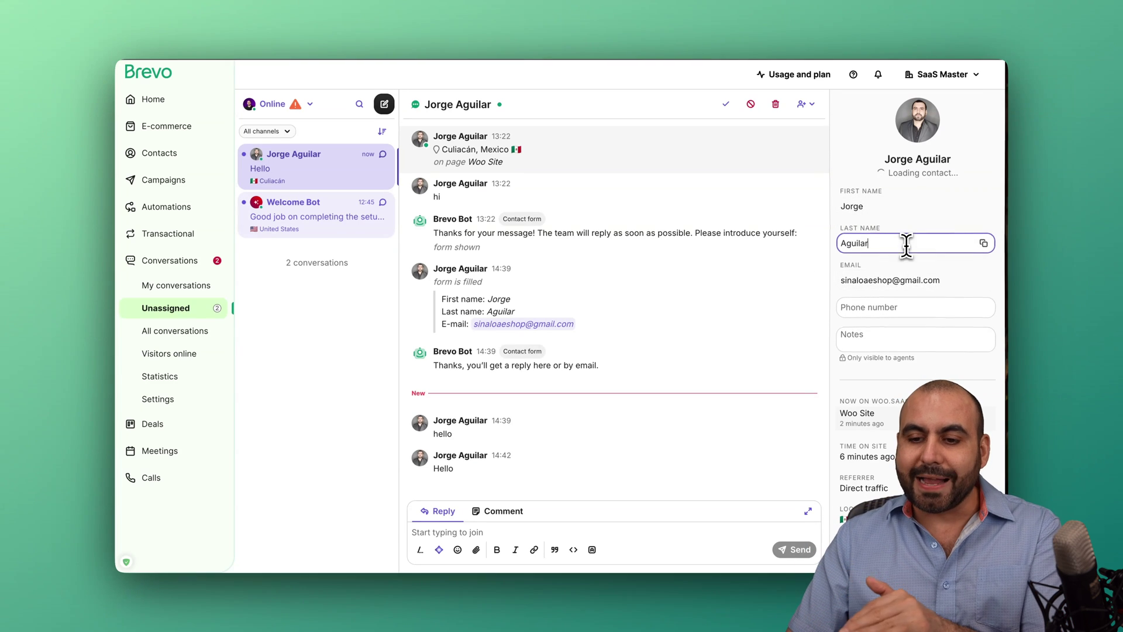
pyautogui.click(955, 280)
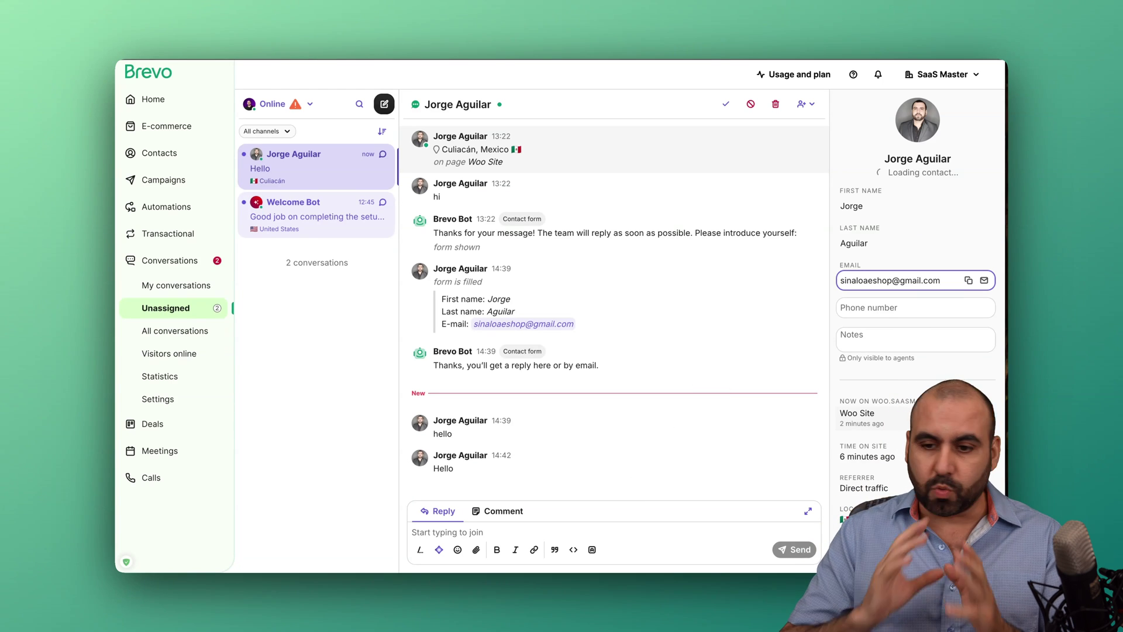
pyautogui.click(892, 207)
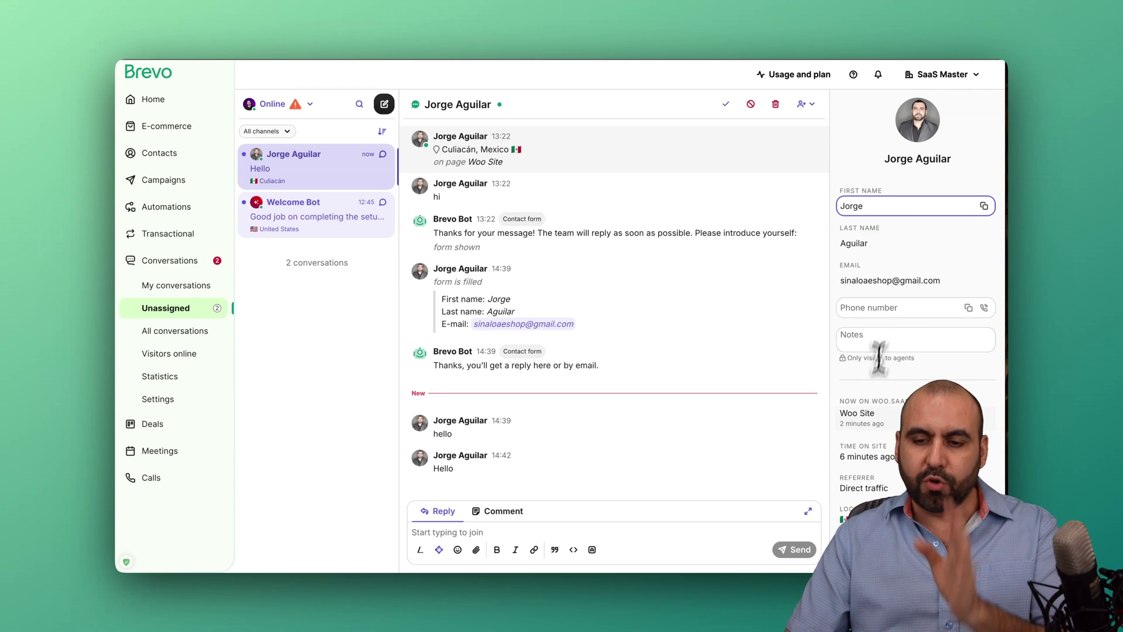
pyautogui.click(888, 307)
pyautogui.click(884, 337)
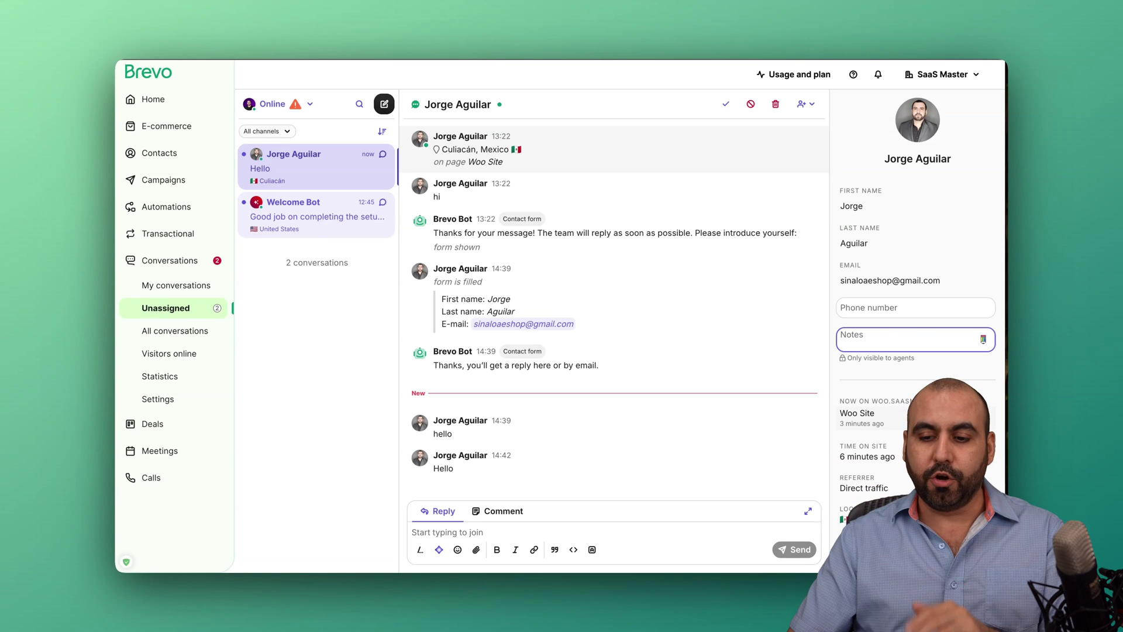
pyautogui.scroll(-3, 883, 300)
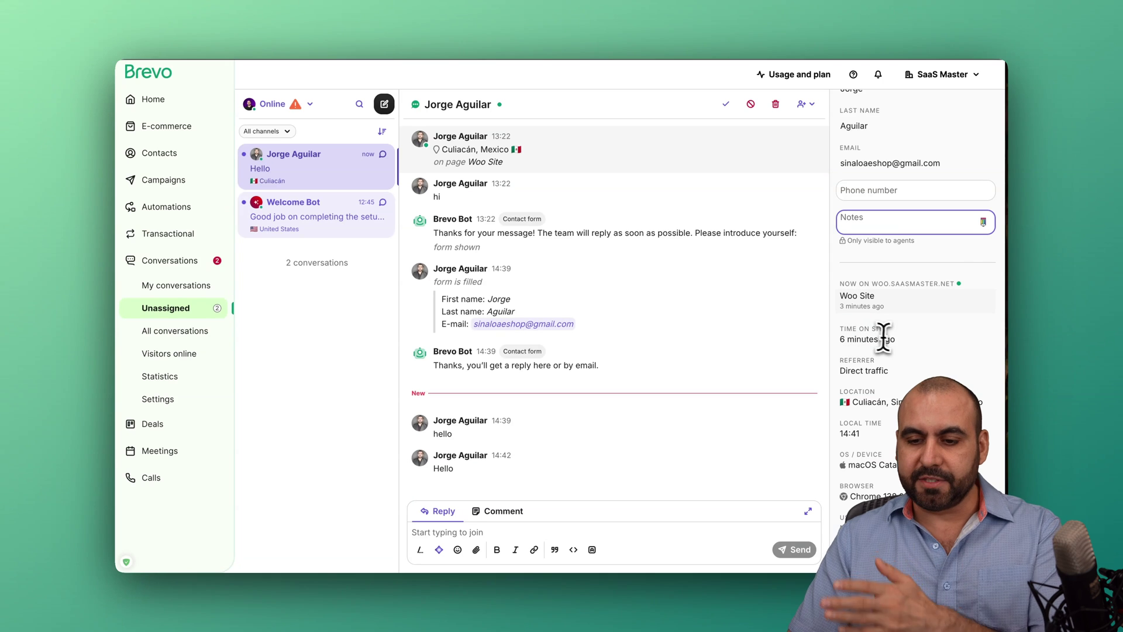
pyautogui.scroll(3, 894, 371)
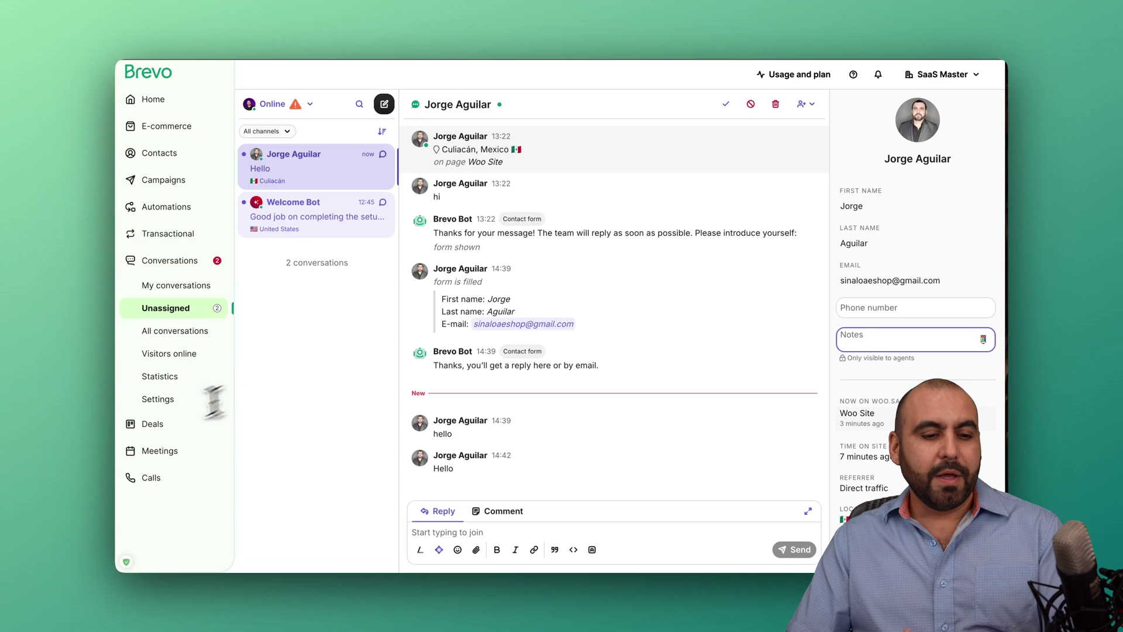
# - Move the MX$1,000.00 example deal into Demo scheduled, then view LEADS deals as a list
pyautogui.click(157, 425)
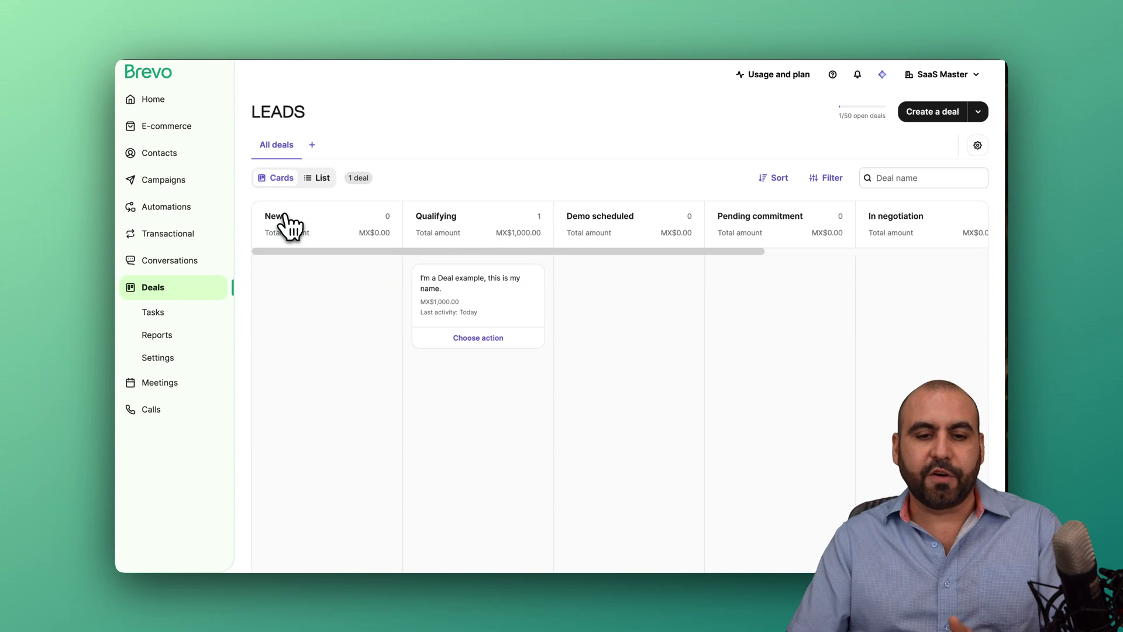
pyautogui.hscroll(2, 655, 236)
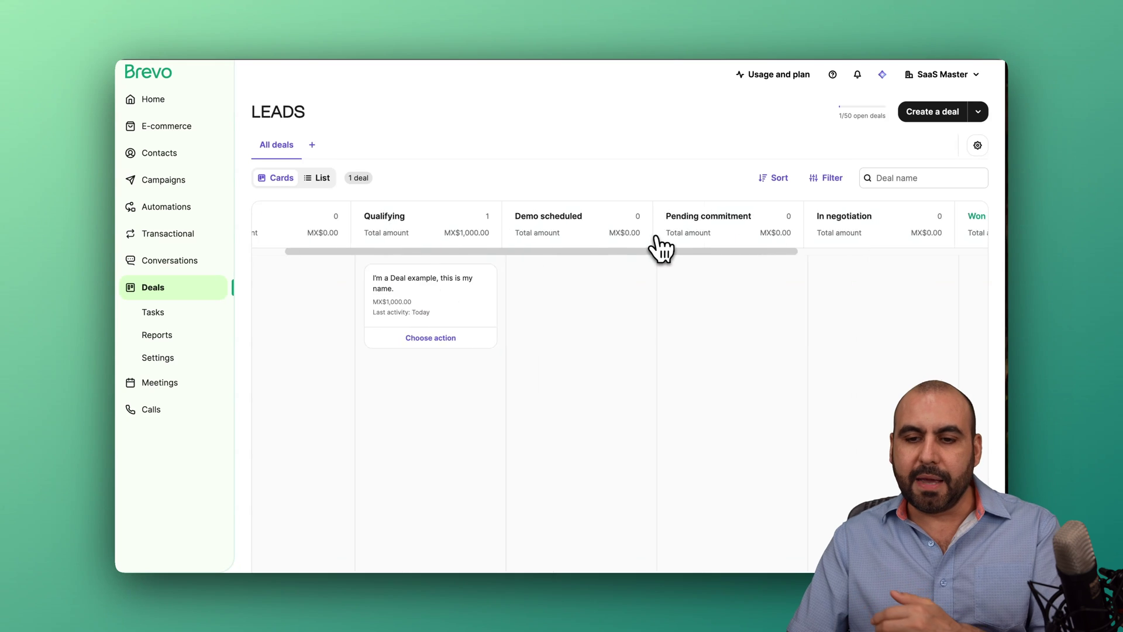
pyautogui.hscroll(-2, 661, 248)
pyautogui.moveTo(457, 290); pyautogui.dragTo(609, 287)
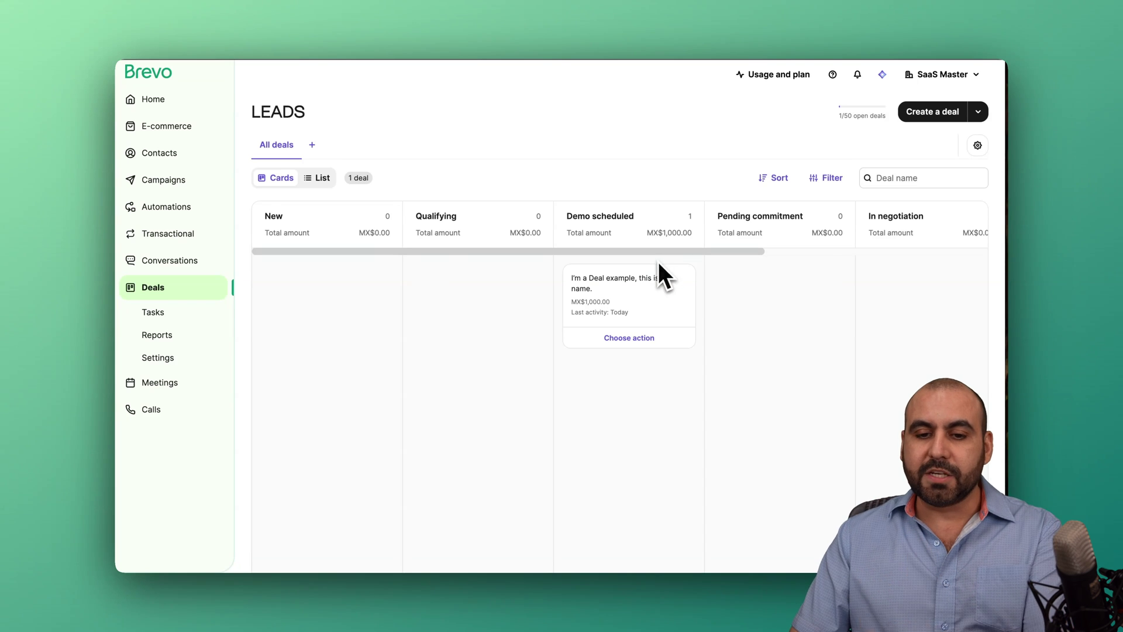
pyautogui.moveTo(566, 232); pyautogui.dragTo(681, 246)
pyautogui.click(666, 233)
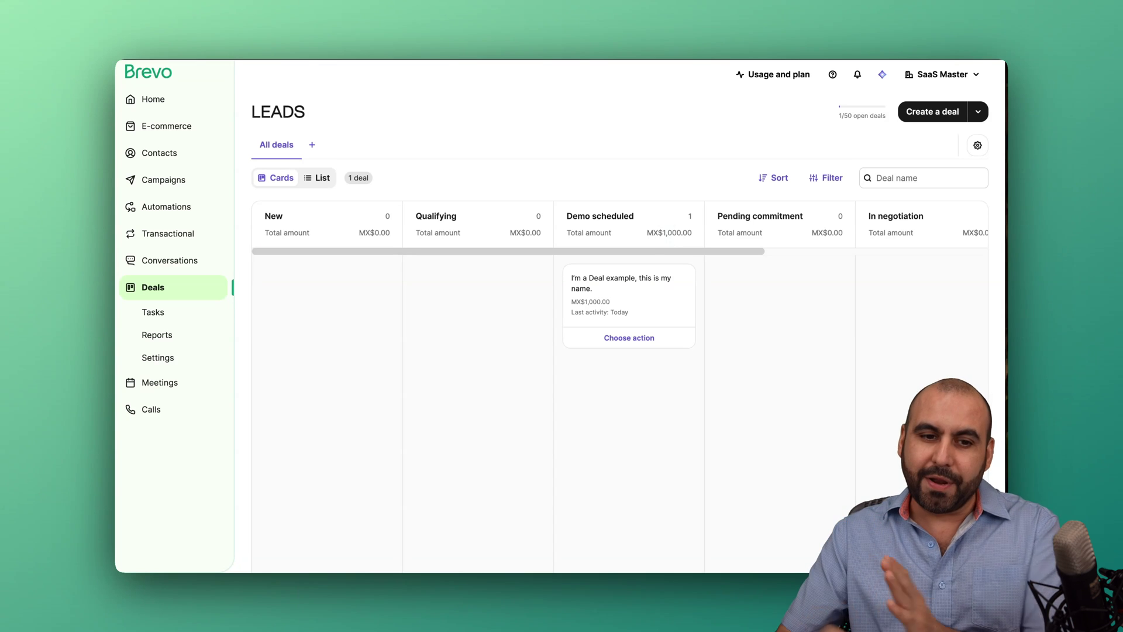
pyautogui.click(321, 179)
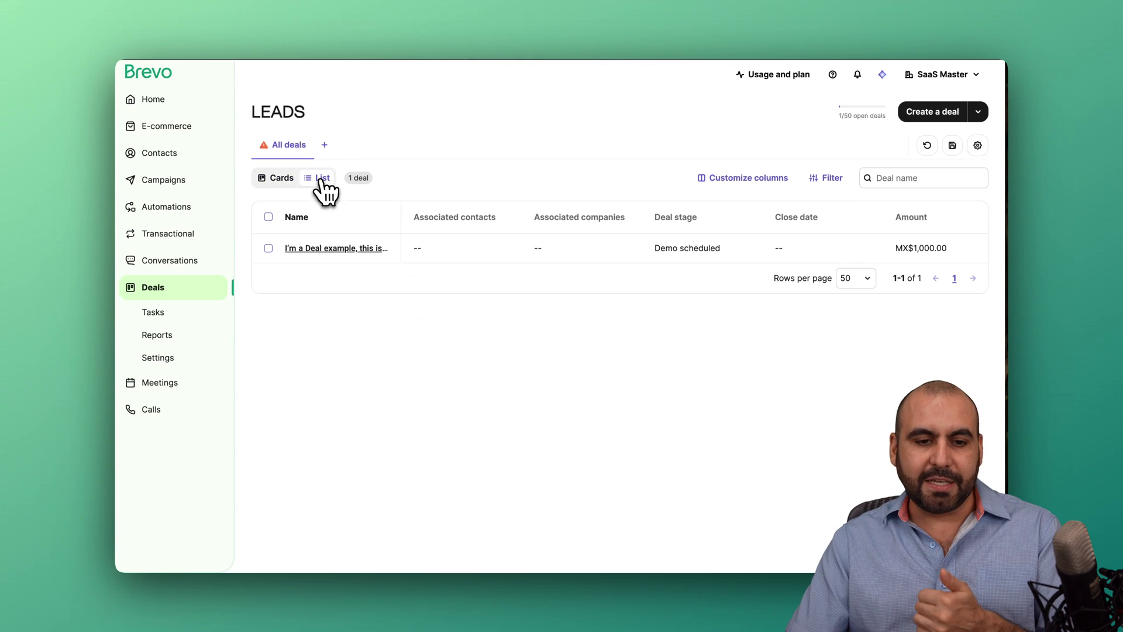
# - Return the LEADS deals to the stage board, then cancel a new-deal form after unticking its follow-up task
pyautogui.click(272, 179)
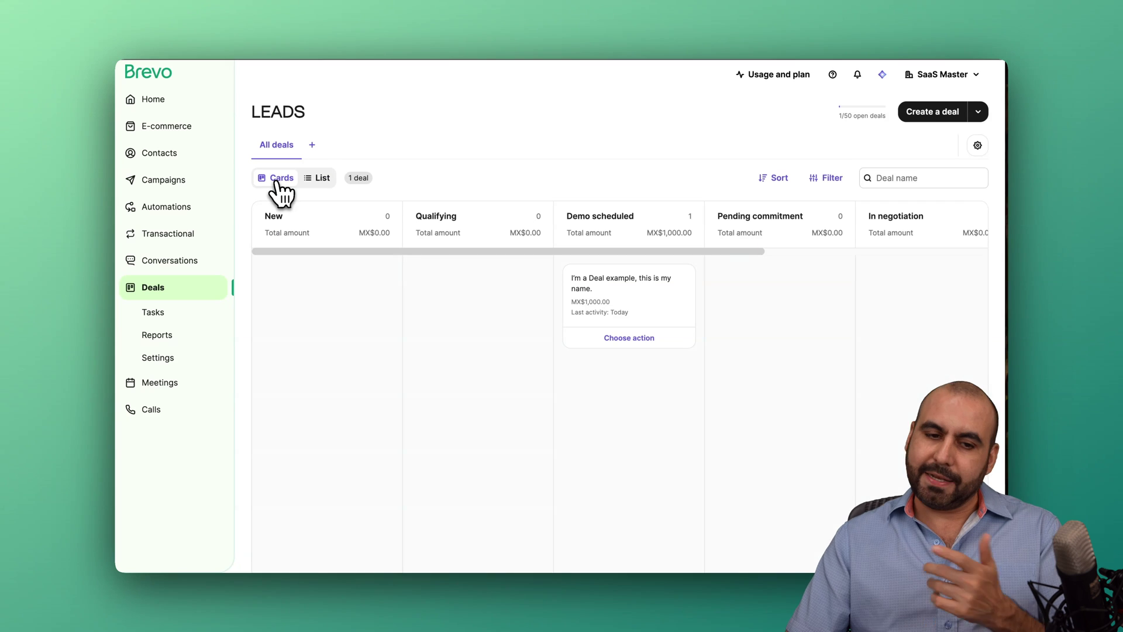
pyautogui.click(937, 115)
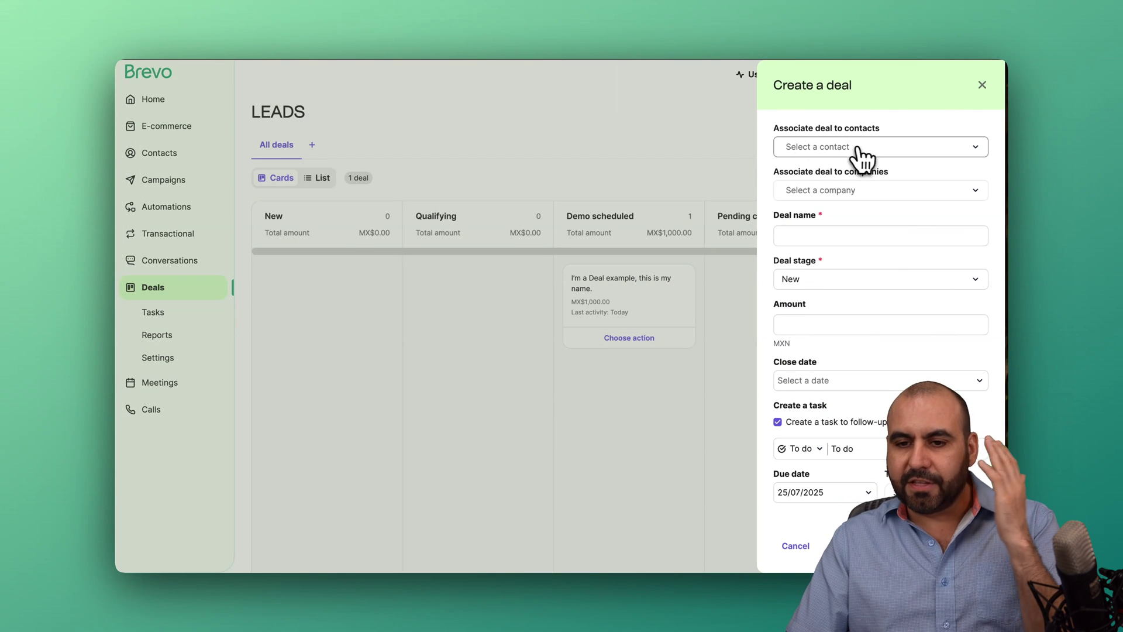
pyautogui.click(830, 321)
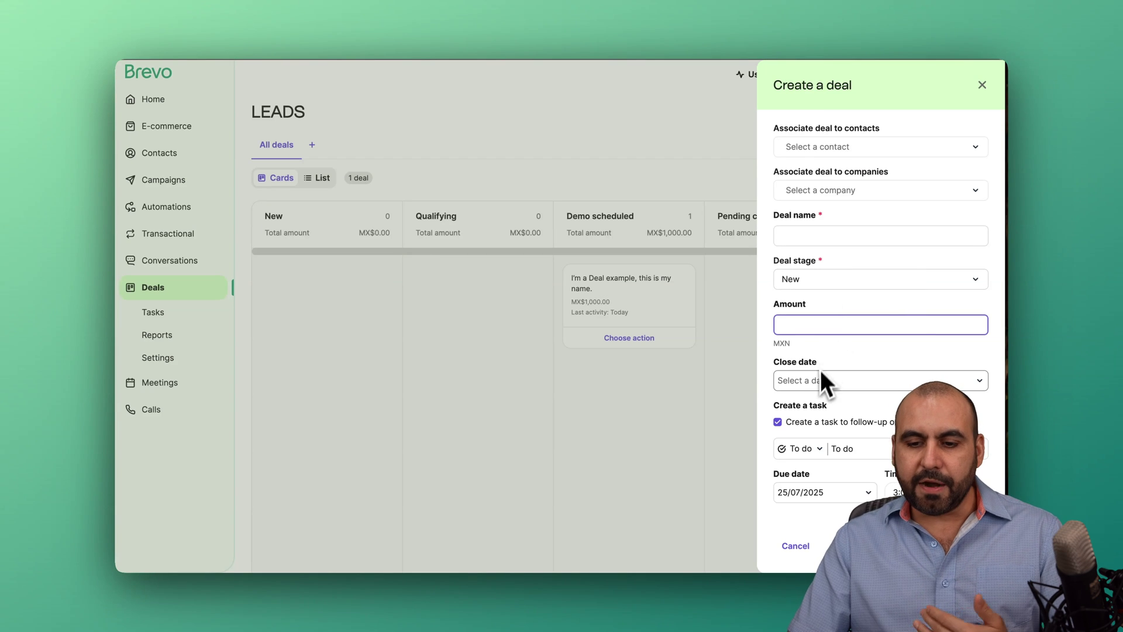
pyautogui.click(816, 450)
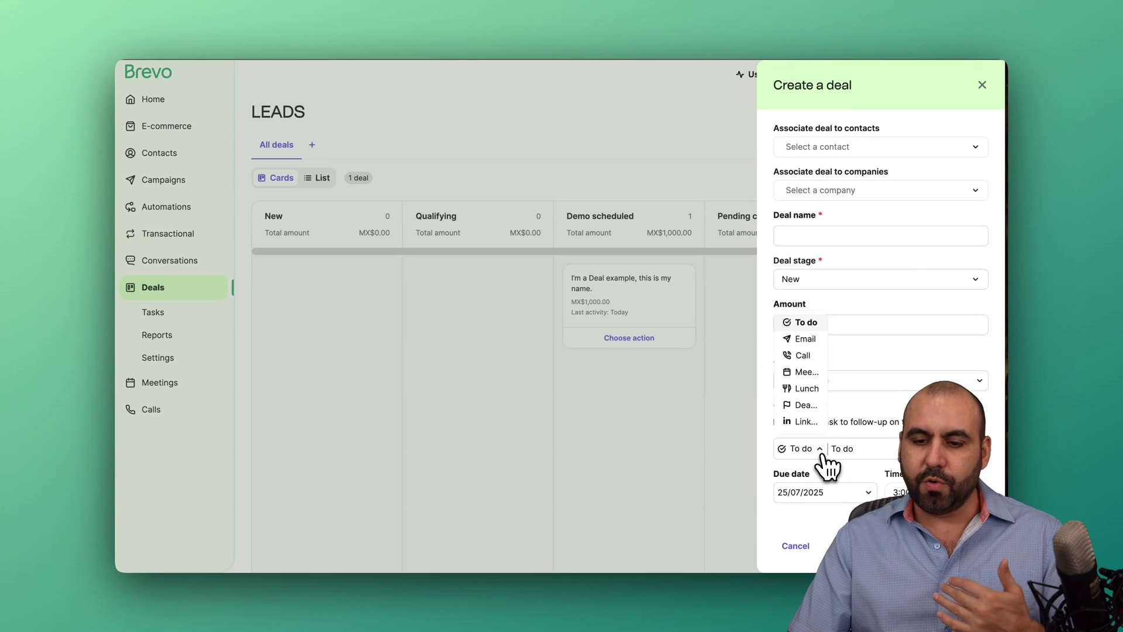
pyautogui.click(806, 322)
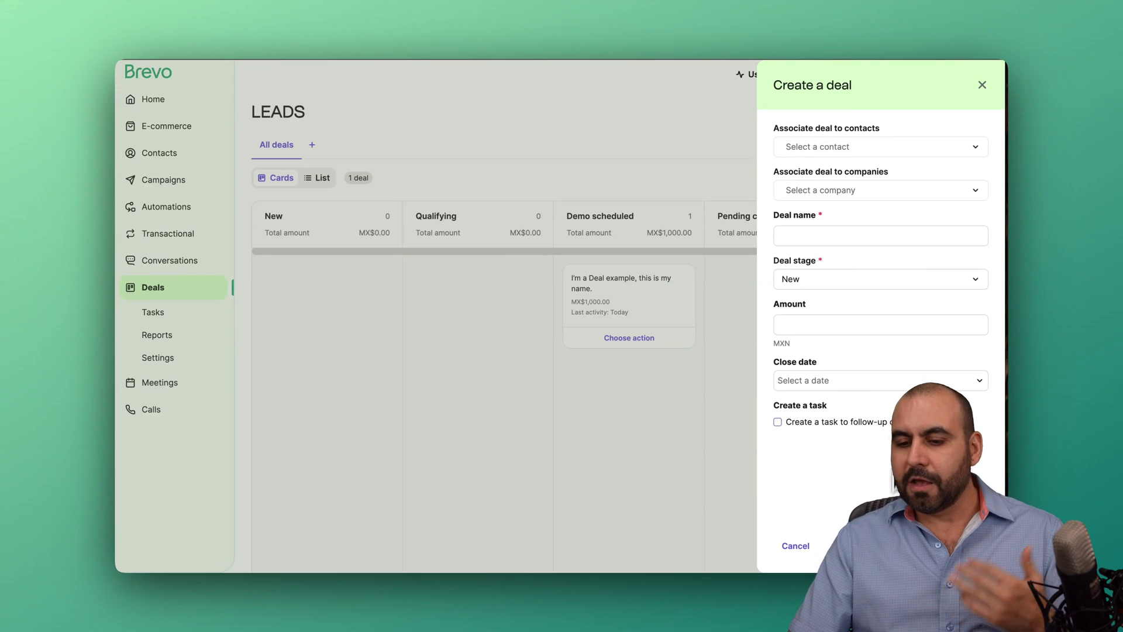
pyautogui.click(804, 553)
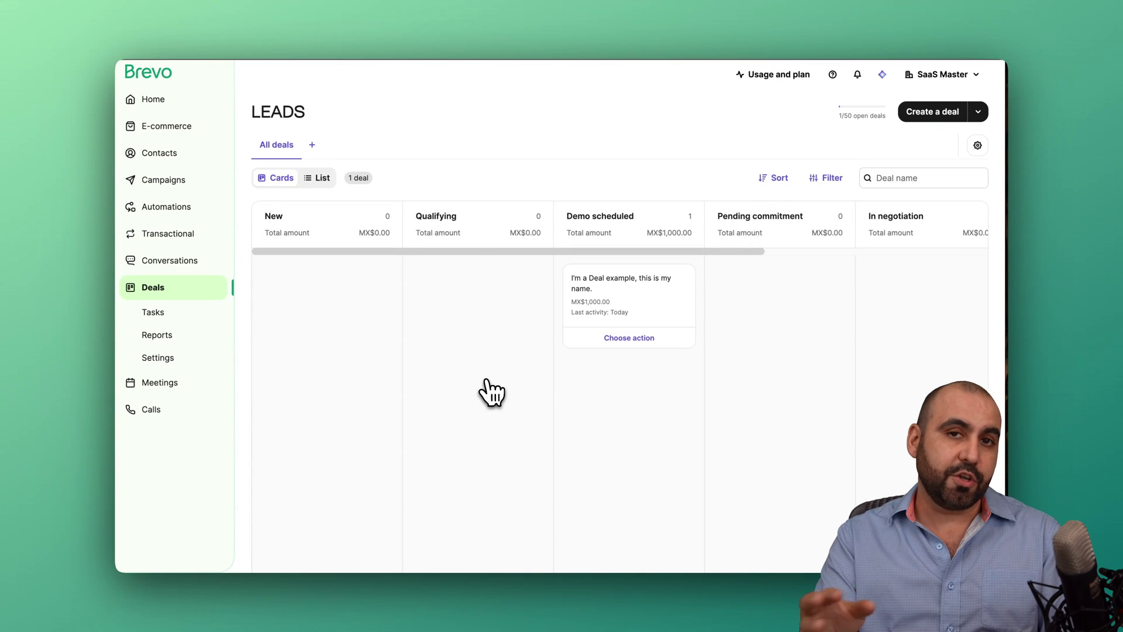
# - Create a custom deals view named new2, then close its tab to return to All deals
pyautogui.click(312, 146)
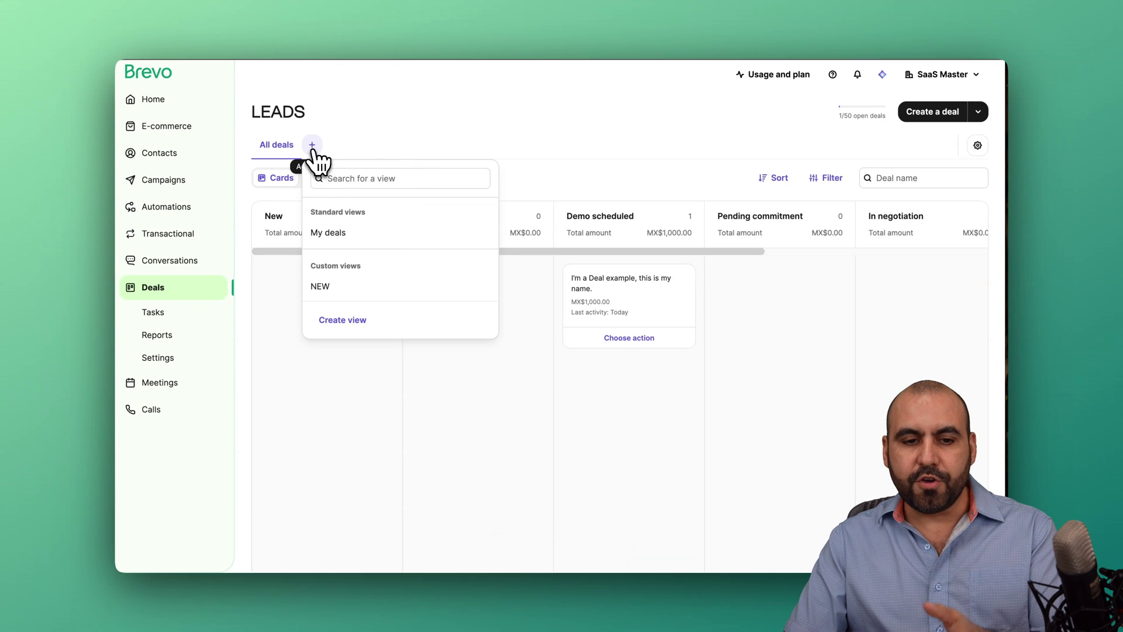
pyautogui.click(351, 327)
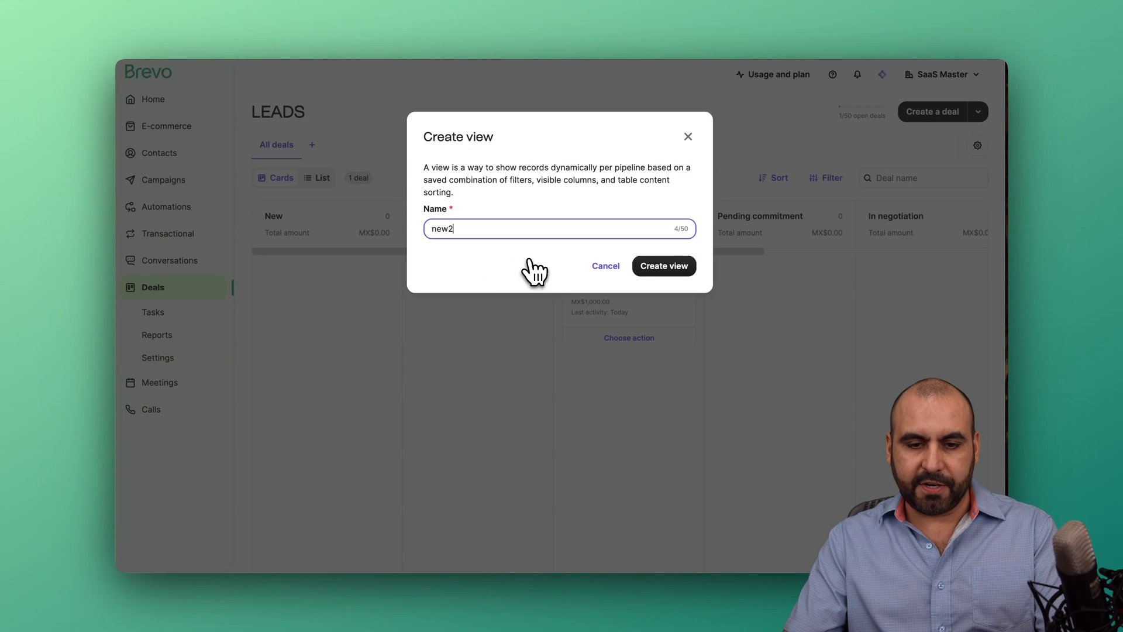
pyautogui.click(645, 270)
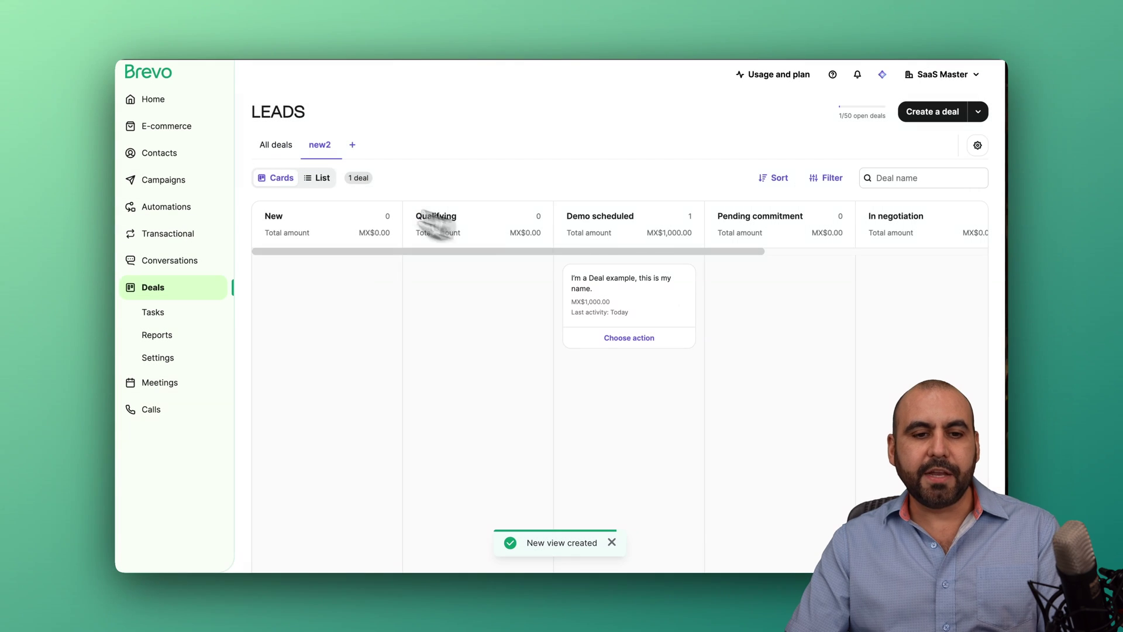
pyautogui.click(333, 145)
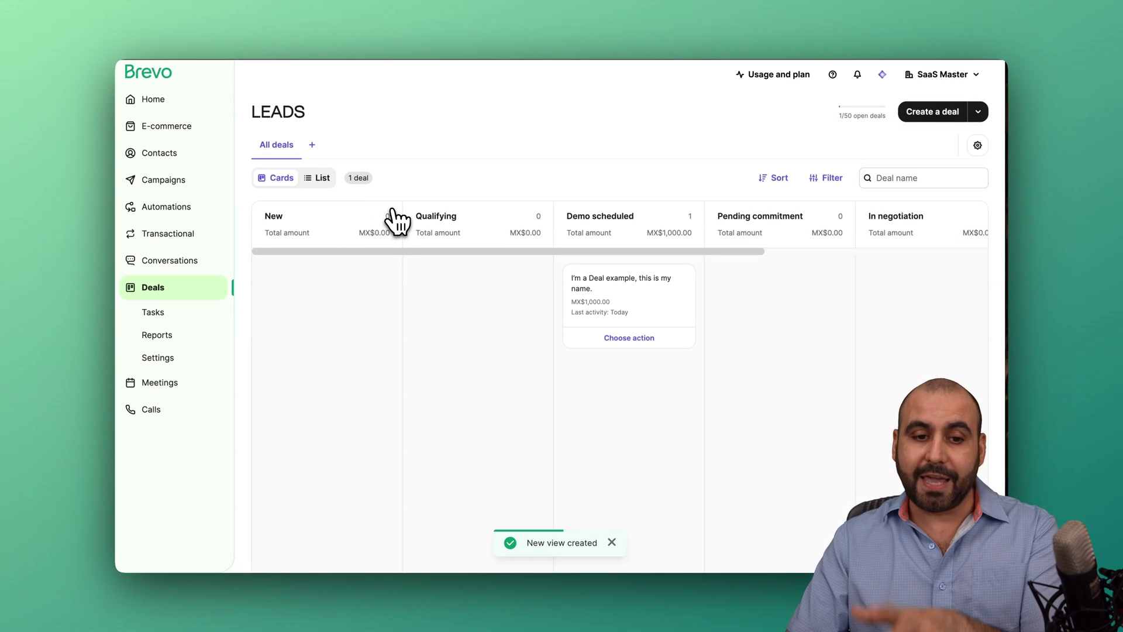
# - Check deal Tasks and discard a new task form, then view the LEADS revenue report
pyautogui.click(175, 318)
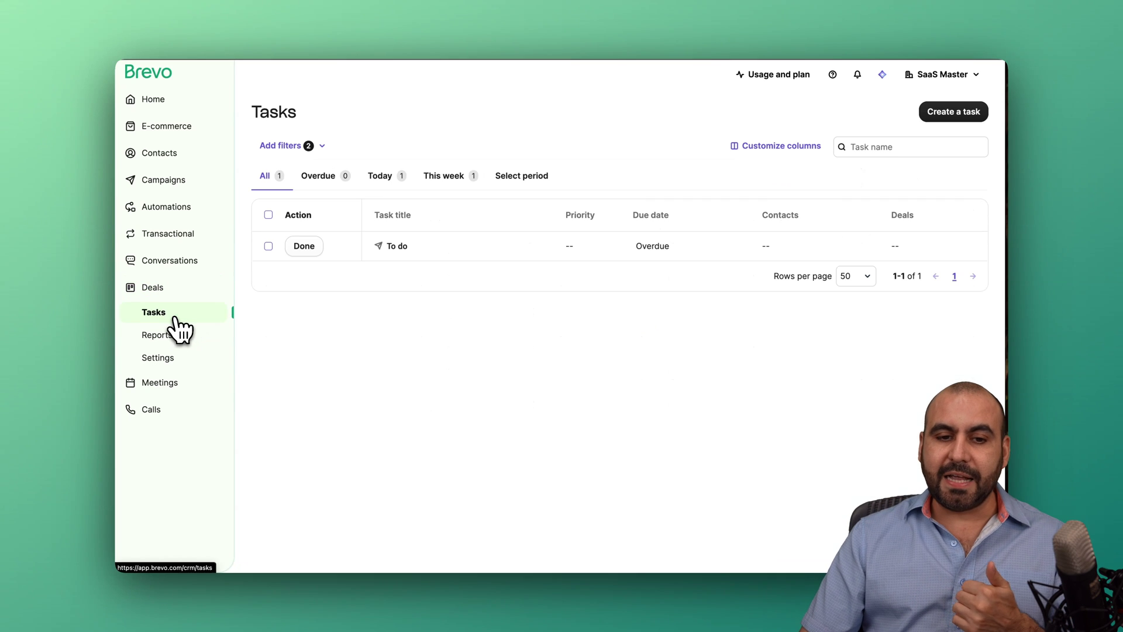
pyautogui.click(946, 115)
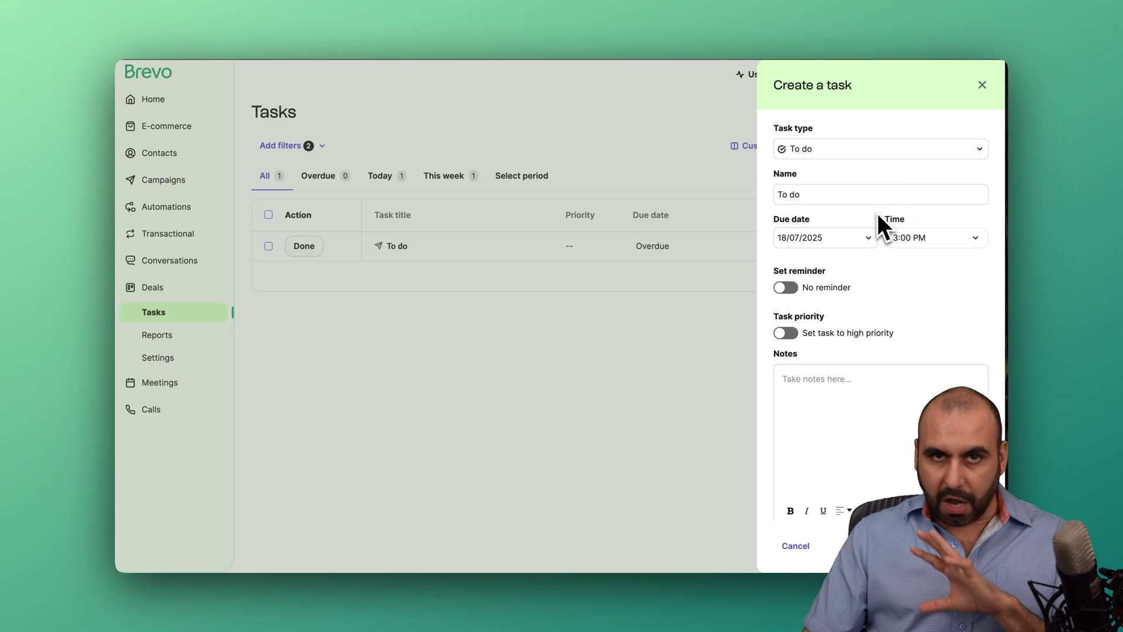
pyautogui.click(983, 85)
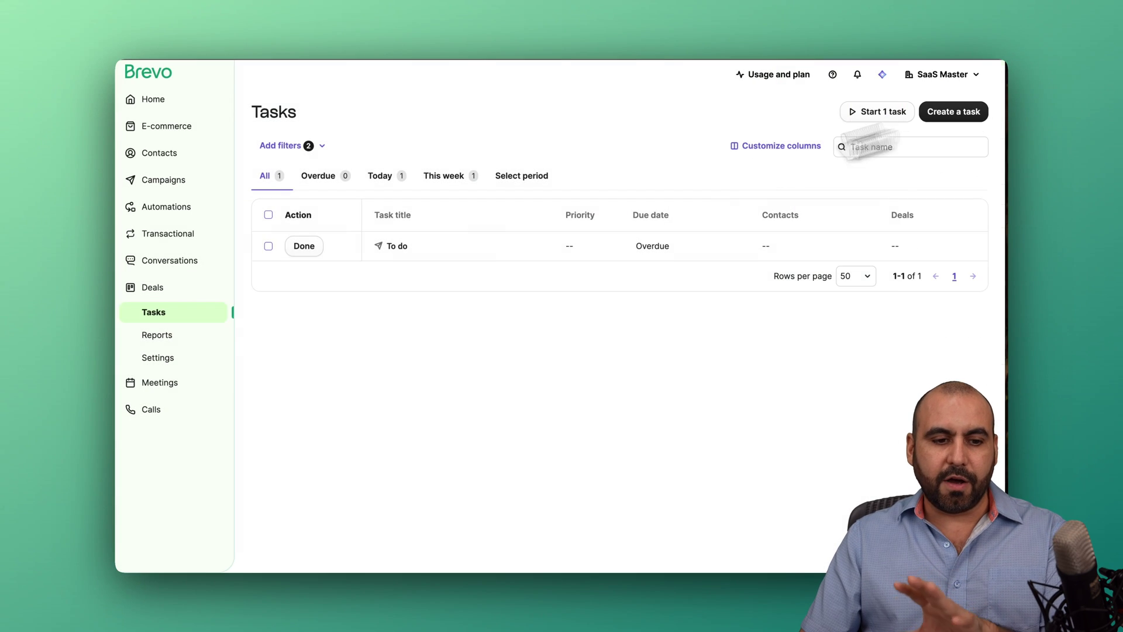
pyautogui.click(199, 335)
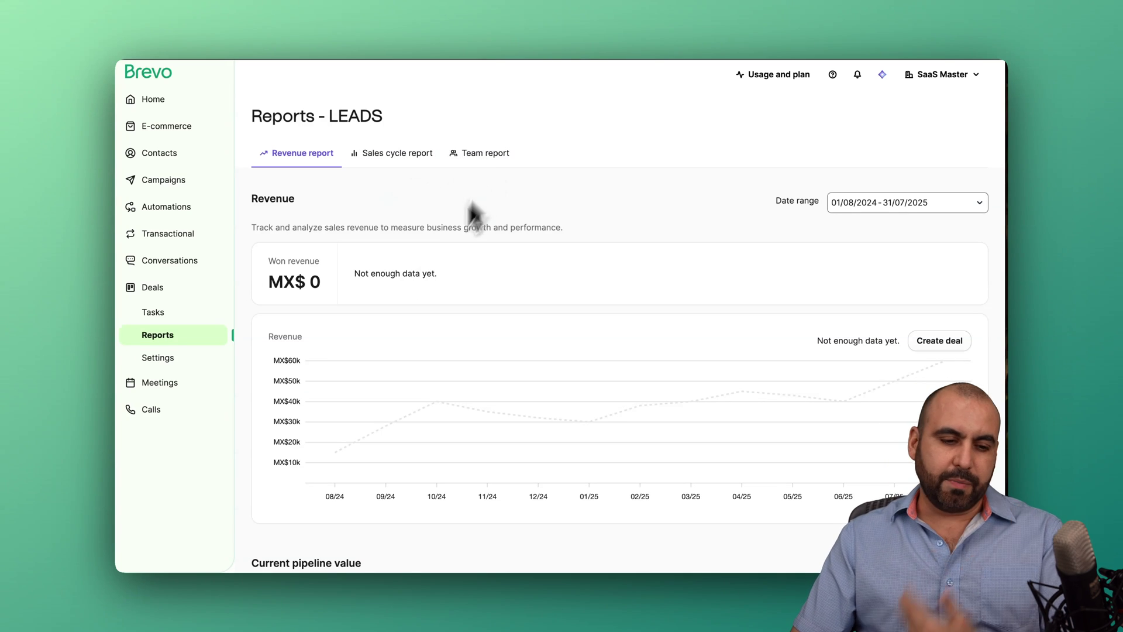
# - Look over the deal settings cards, then go to the Meetings booking section
pyautogui.click(209, 359)
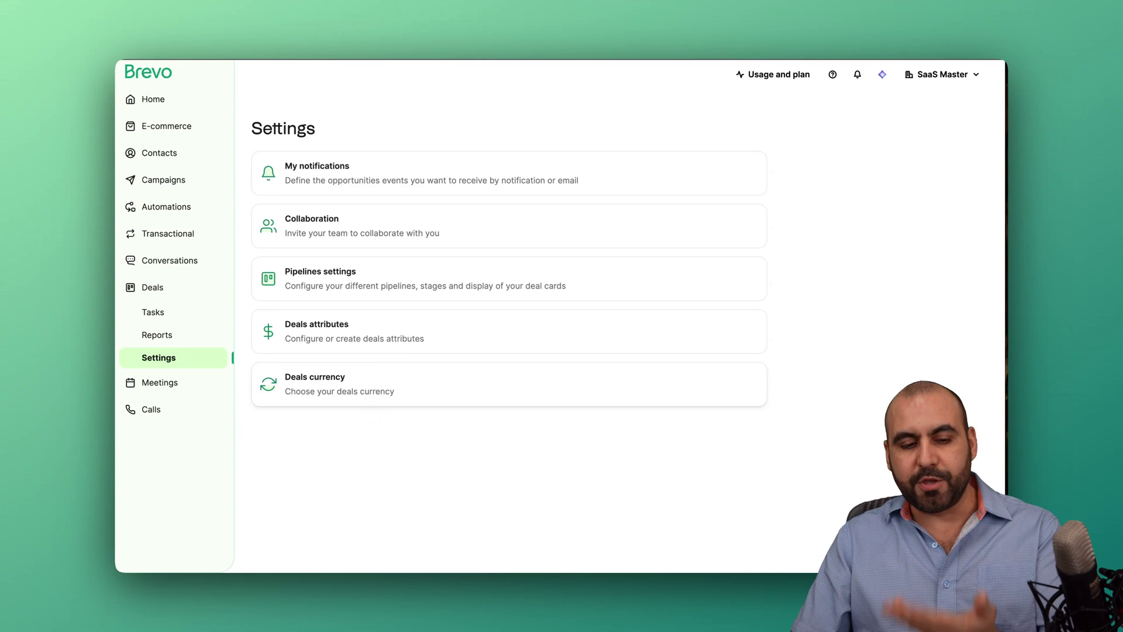
pyautogui.click(205, 383)
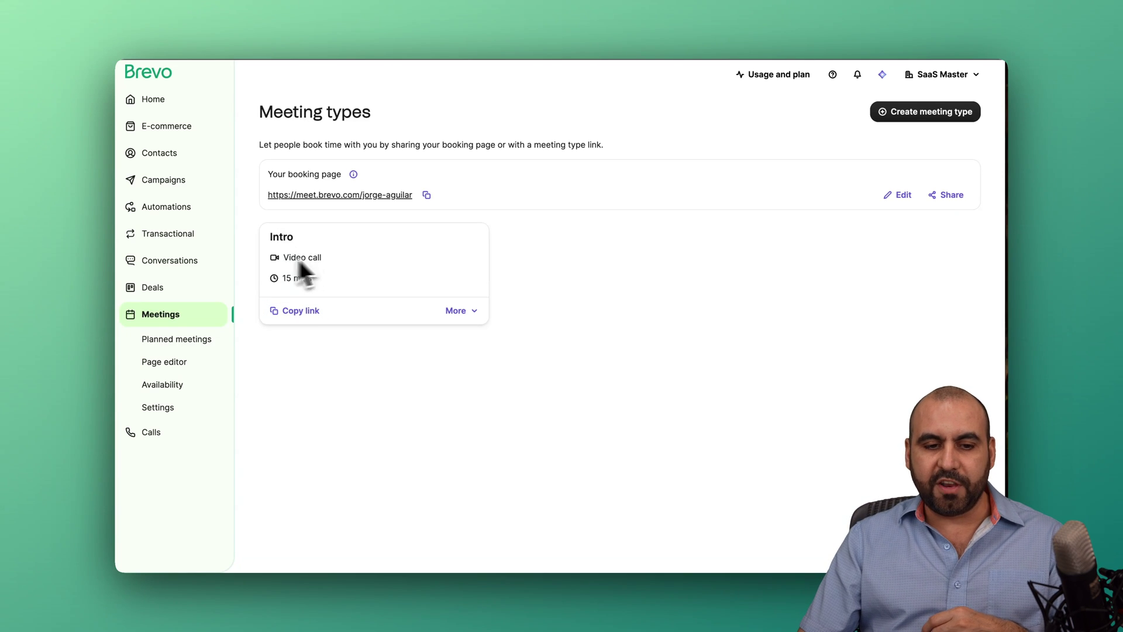
# - Copy the Intro meeting's booking link and load it in a new browser window
pyautogui.click(298, 311)
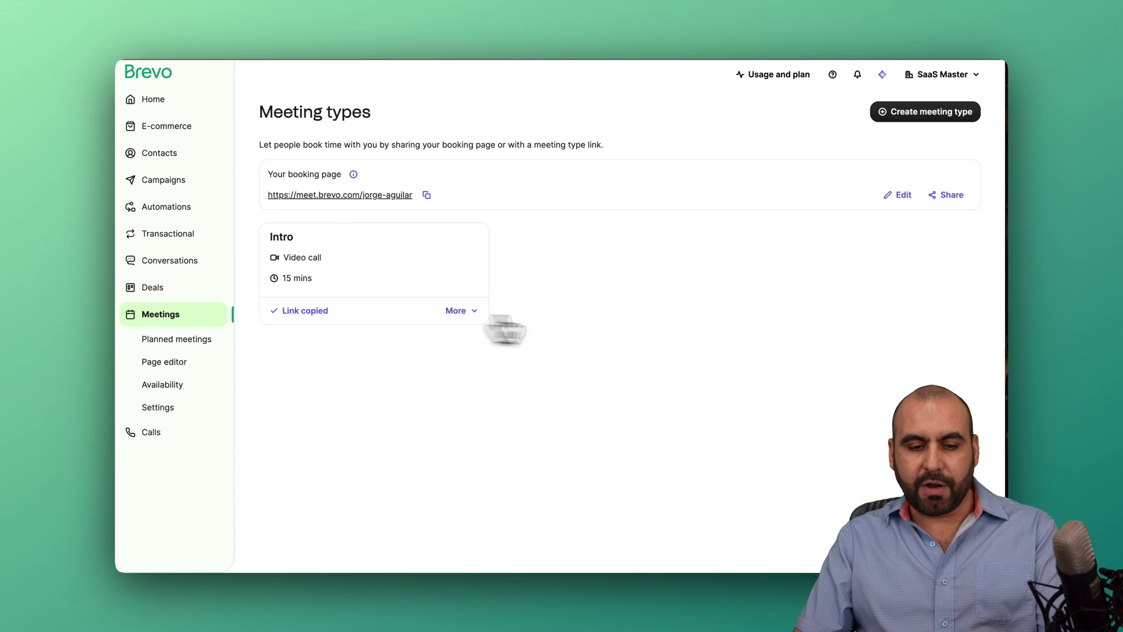
pyautogui.press('super+n')
pyautogui.press('super+v')
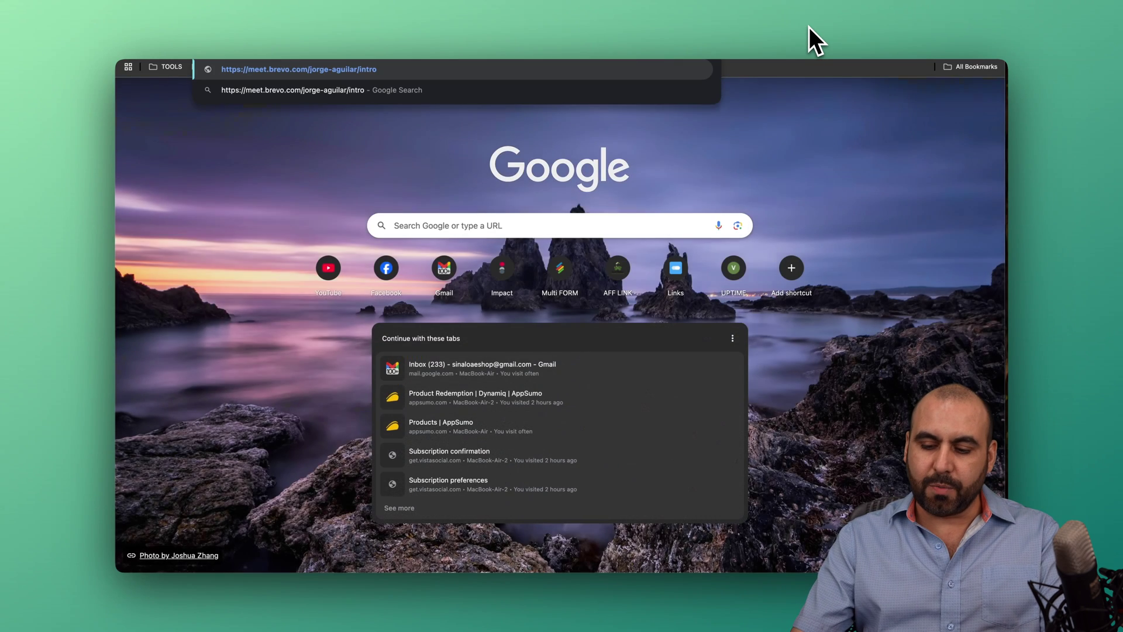
pyautogui.press('Return')
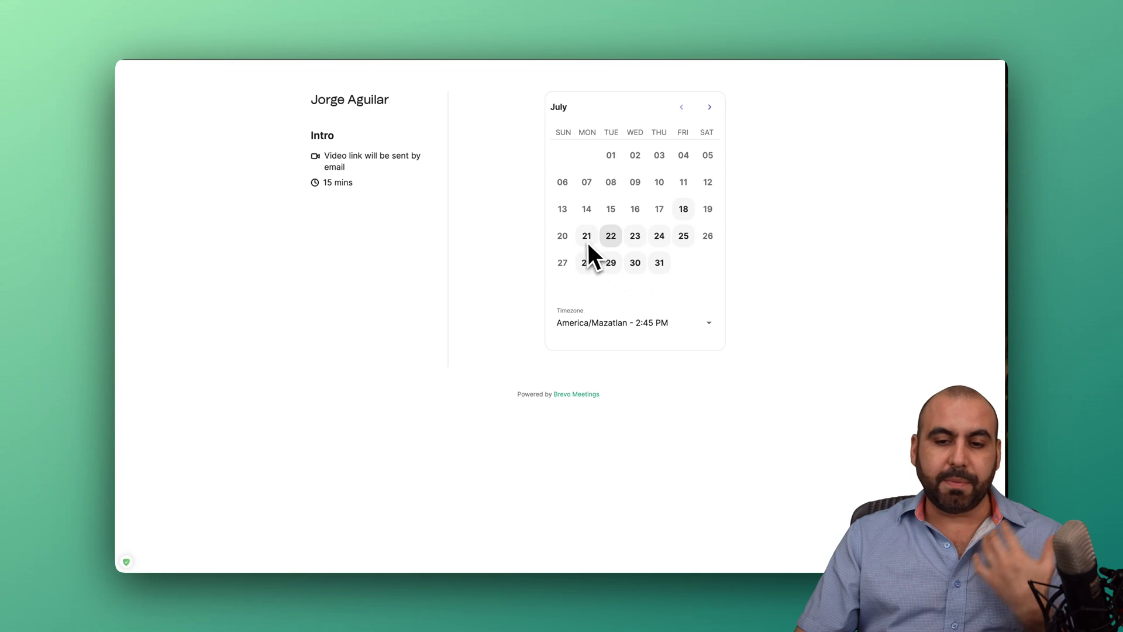
# - Book a test slot for July 23 at 11:30 AM and continue to the details form
pyautogui.click(635, 237)
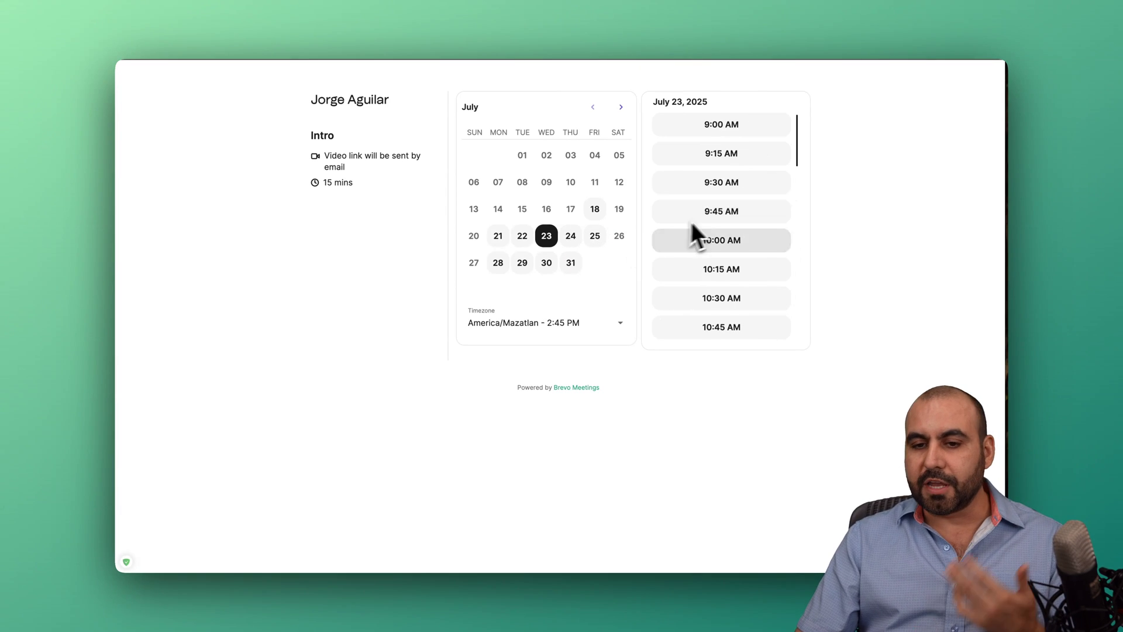
pyautogui.scroll(-3, 700, 240)
pyautogui.click(740, 226)
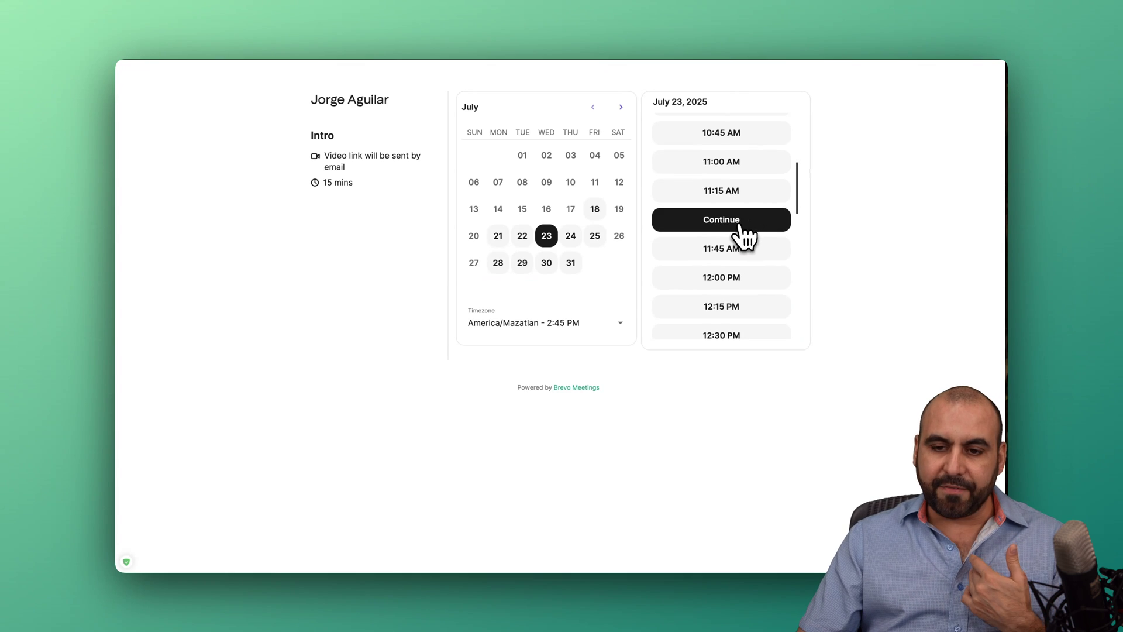
pyautogui.click(740, 222)
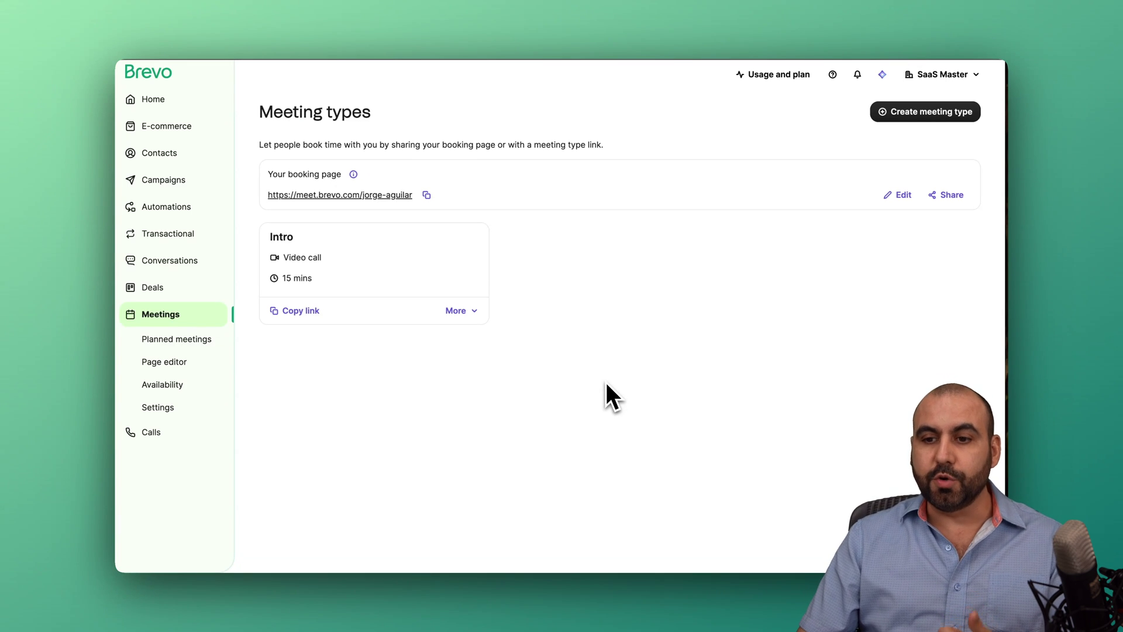
# - Start a one-host meeting type named 'new'
pyautogui.click(925, 117)
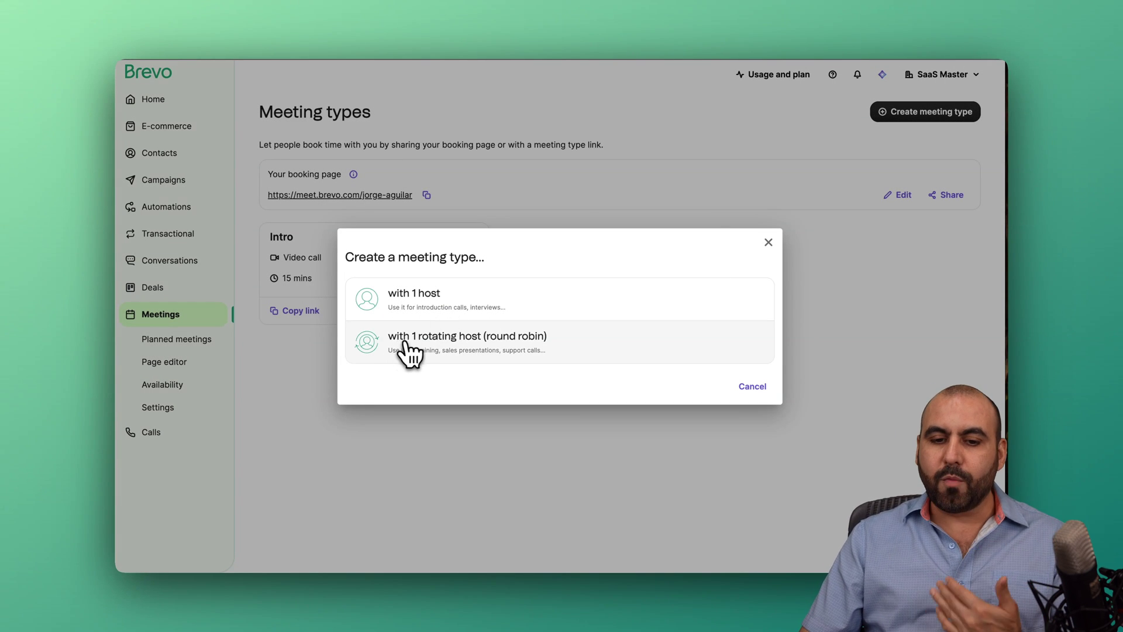
pyautogui.click(490, 301)
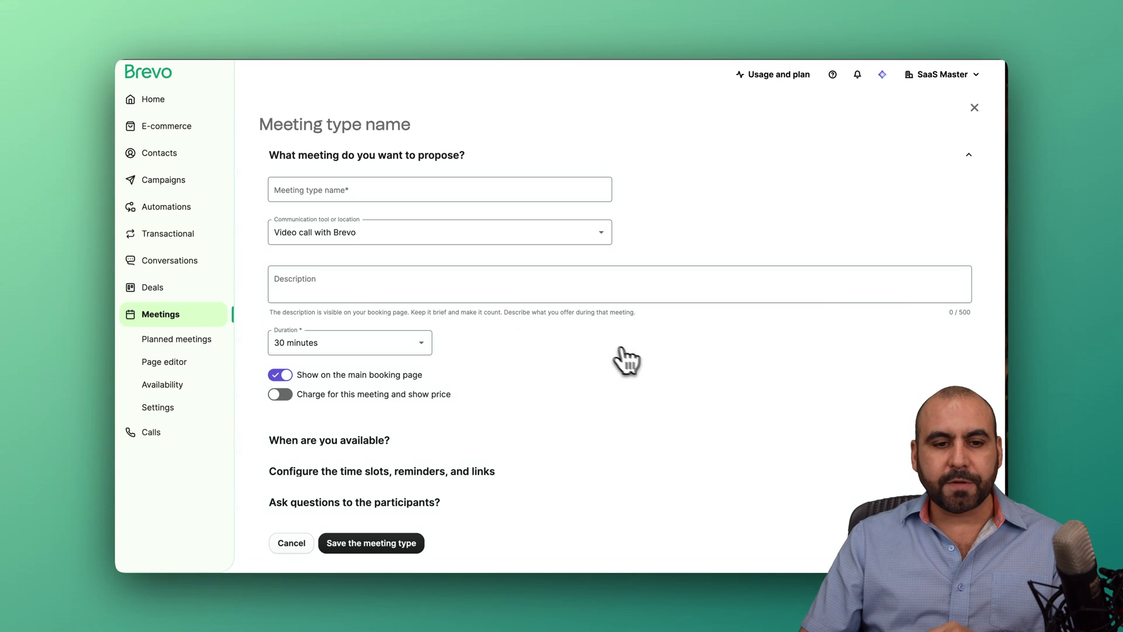
pyautogui.click(338, 189)
pyautogui.write('new')
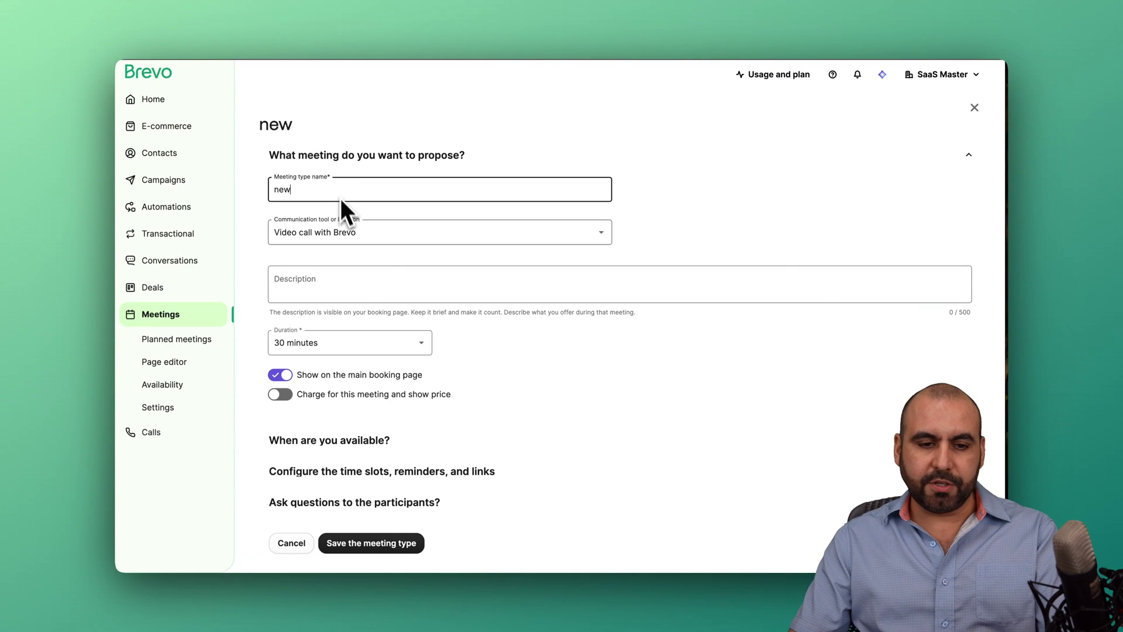
# - Set its location to Brevo video call, add a description, and save the meeting type
pyautogui.click(393, 234)
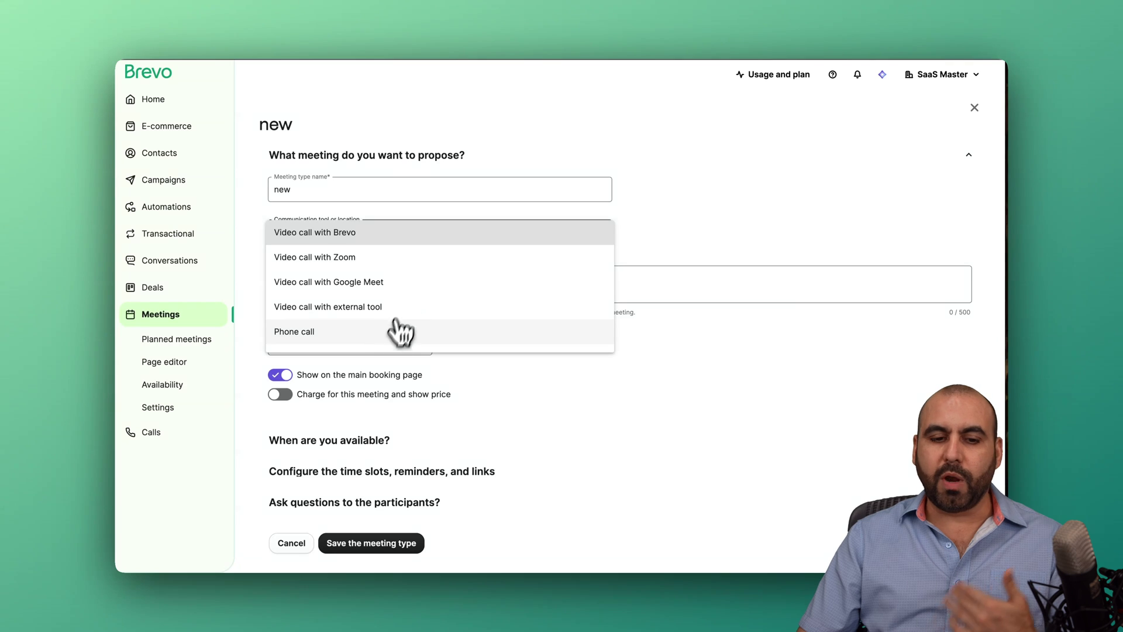
pyautogui.click(391, 236)
pyautogui.click(366, 284)
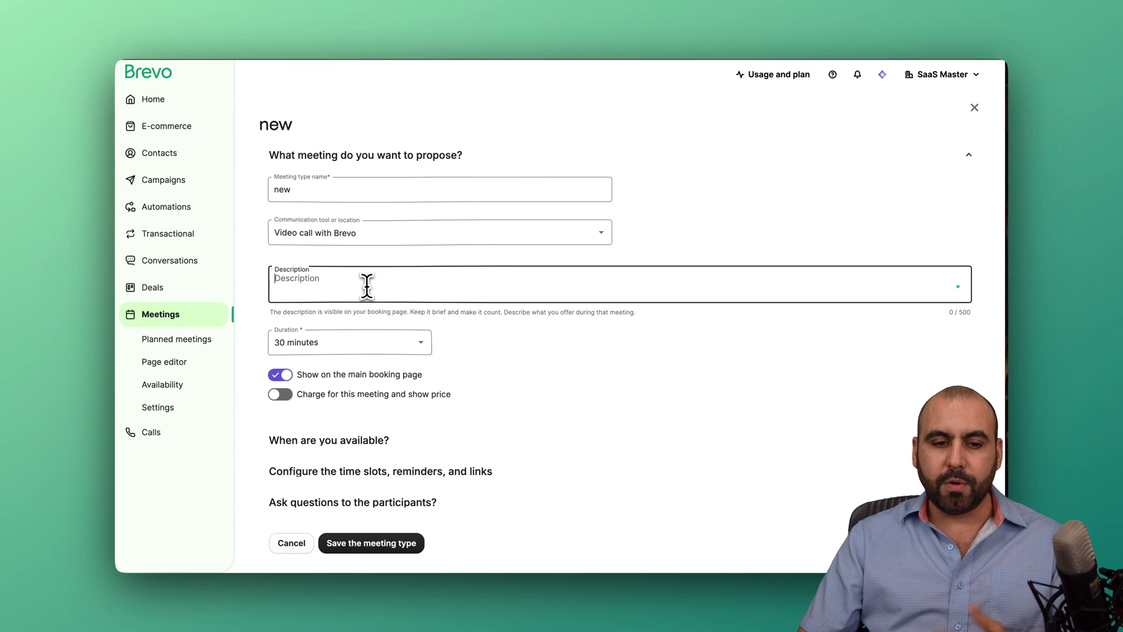
pyautogui.scroll(-1, 471, 414)
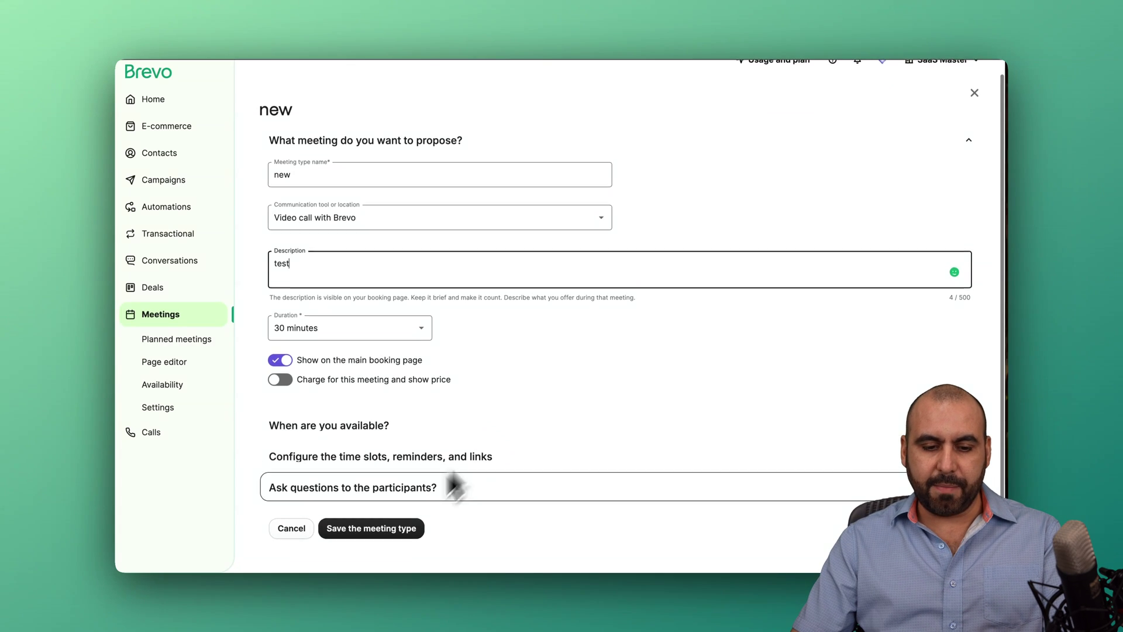
pyautogui.click(389, 530)
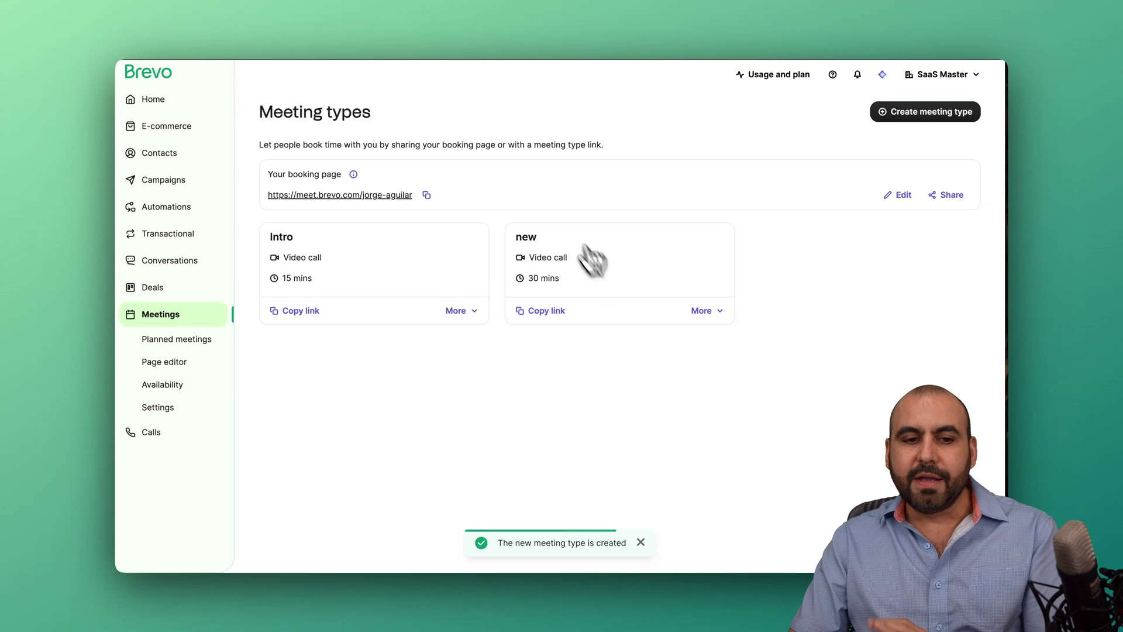
pyautogui.moveTo(354, 174)
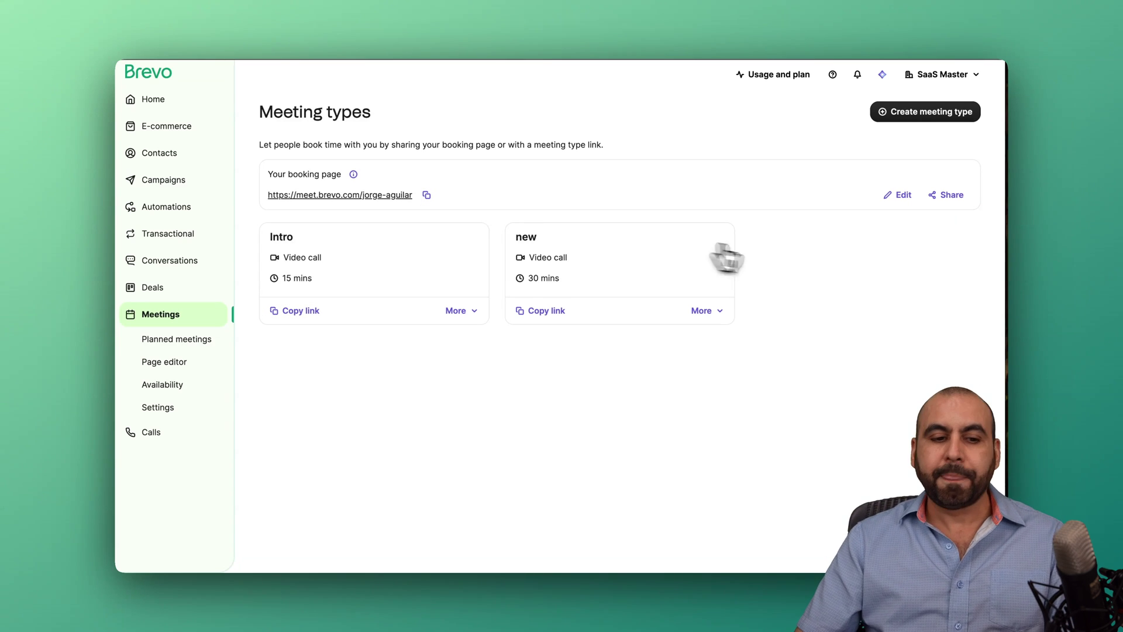
# - Browse Planned meetings, the booking page editor and weekly availability, then open Video call tool settings
pyautogui.click(198, 345)
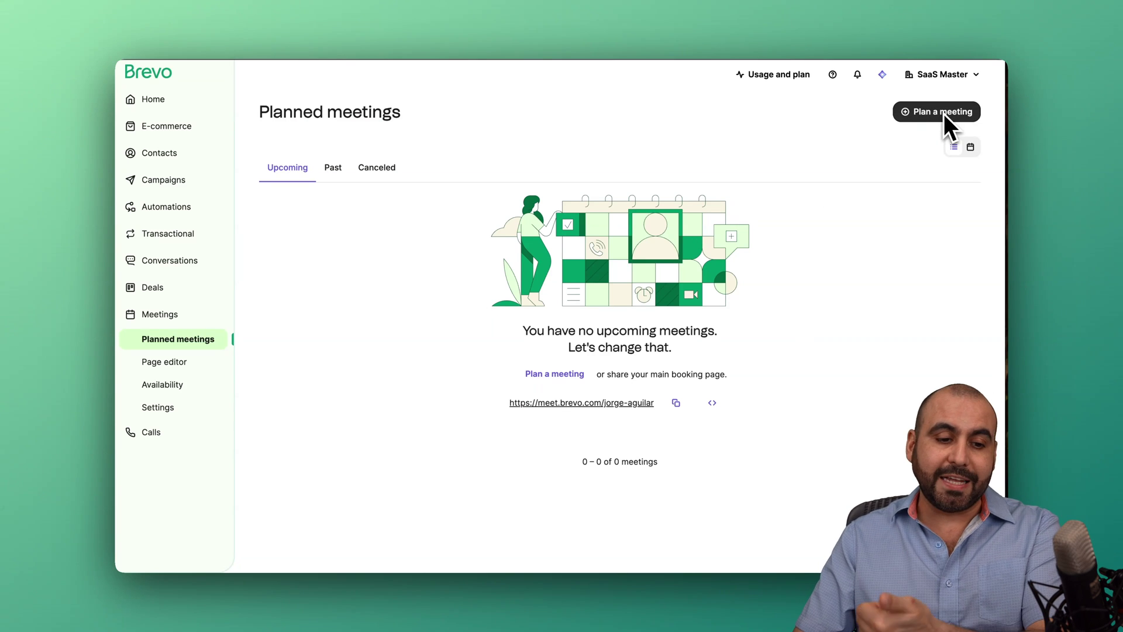
pyautogui.click(206, 364)
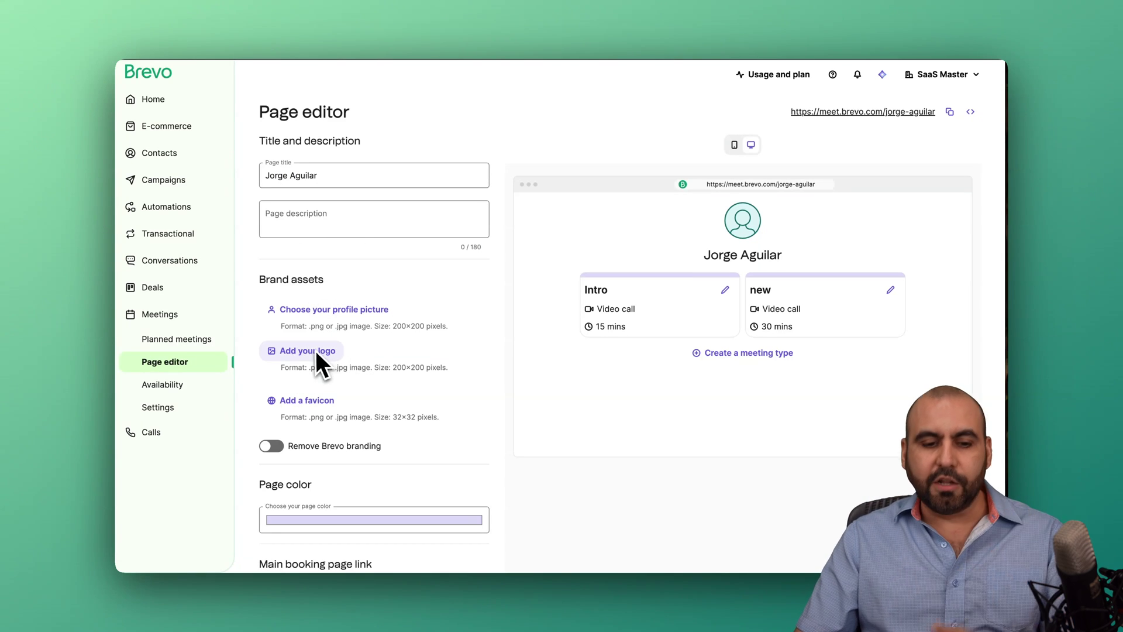
pyautogui.scroll(-3, 368, 328)
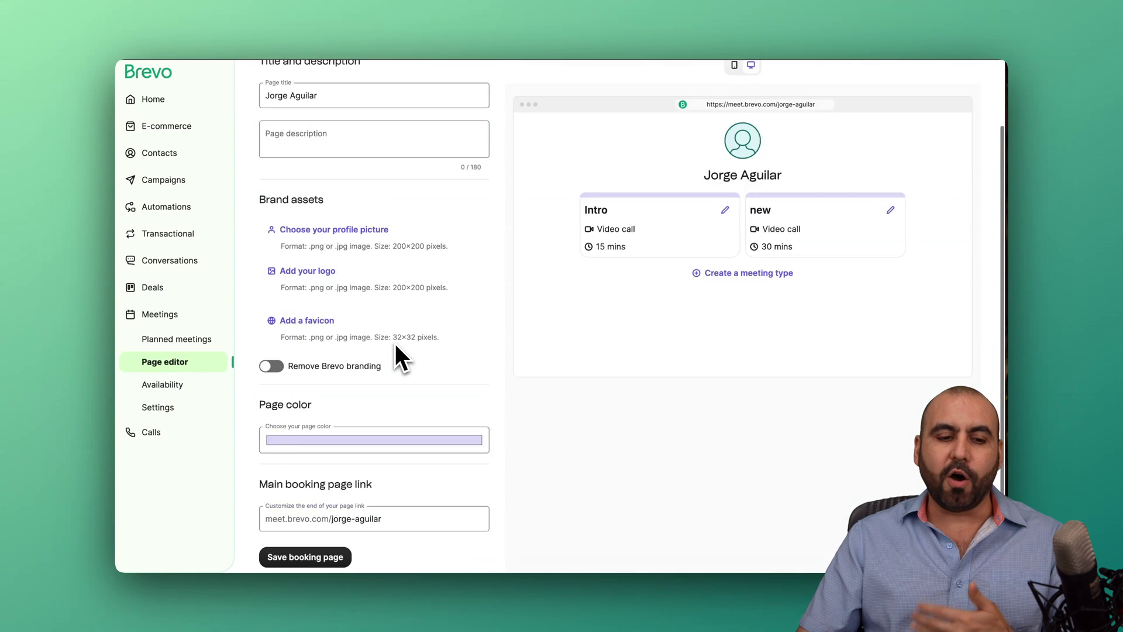
pyautogui.scroll(3, 328, 369)
pyautogui.click(176, 386)
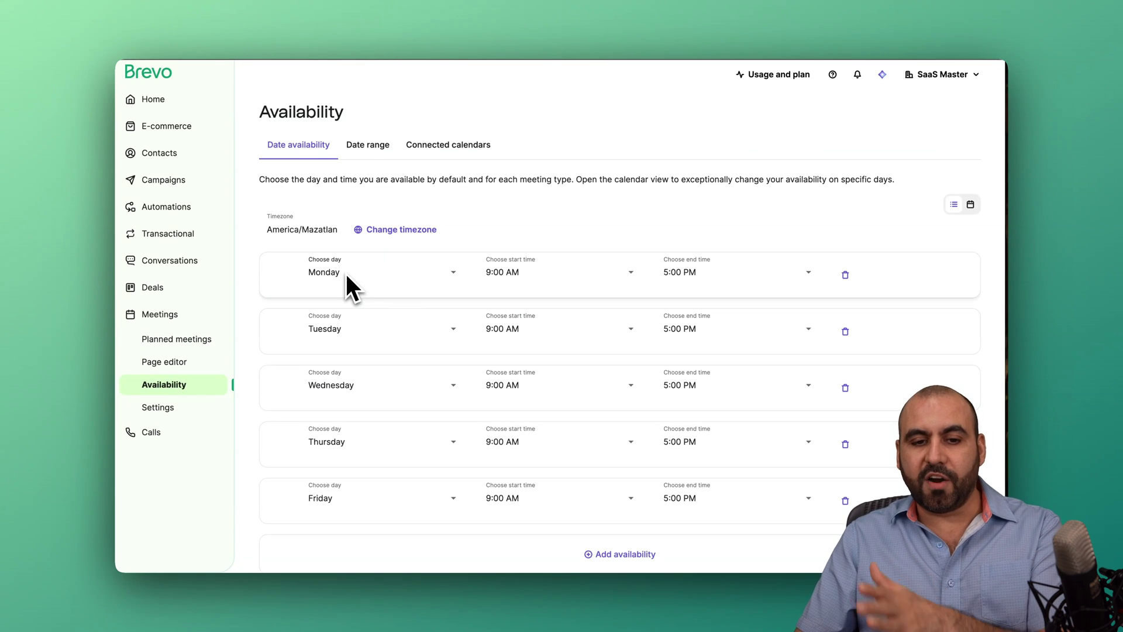
pyautogui.scroll(-3, 468, 316)
pyautogui.scroll(3, 503, 339)
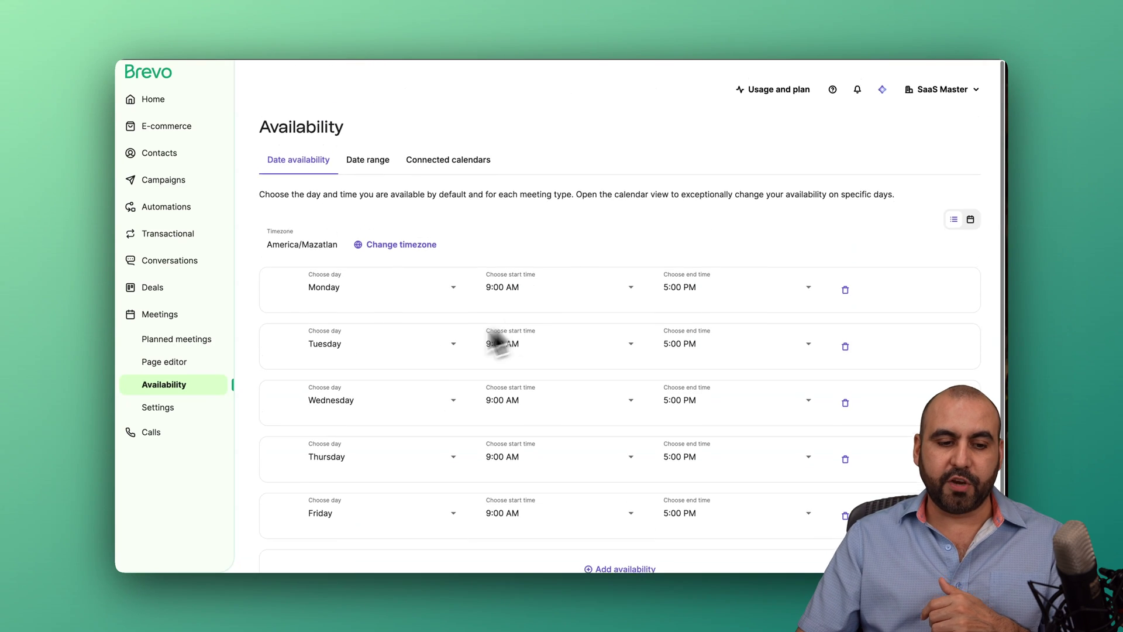
pyautogui.click(196, 408)
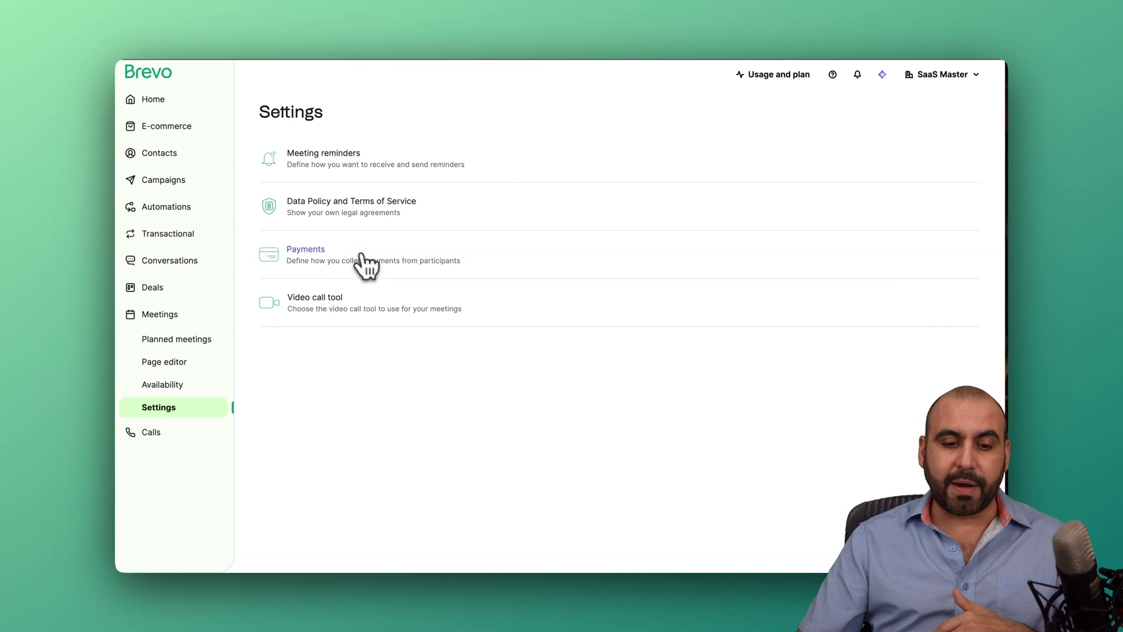
pyautogui.click(314, 317)
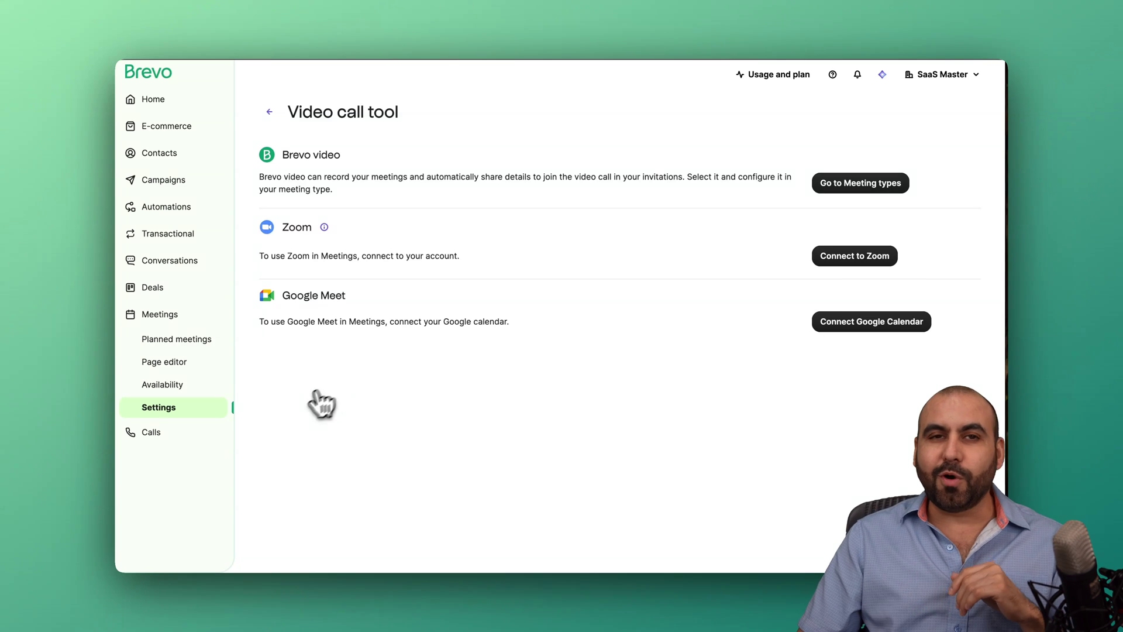
# - Open the Calls phone dashboard, launch the phone dialer, then return to the dashboard tab
pyautogui.click(158, 434)
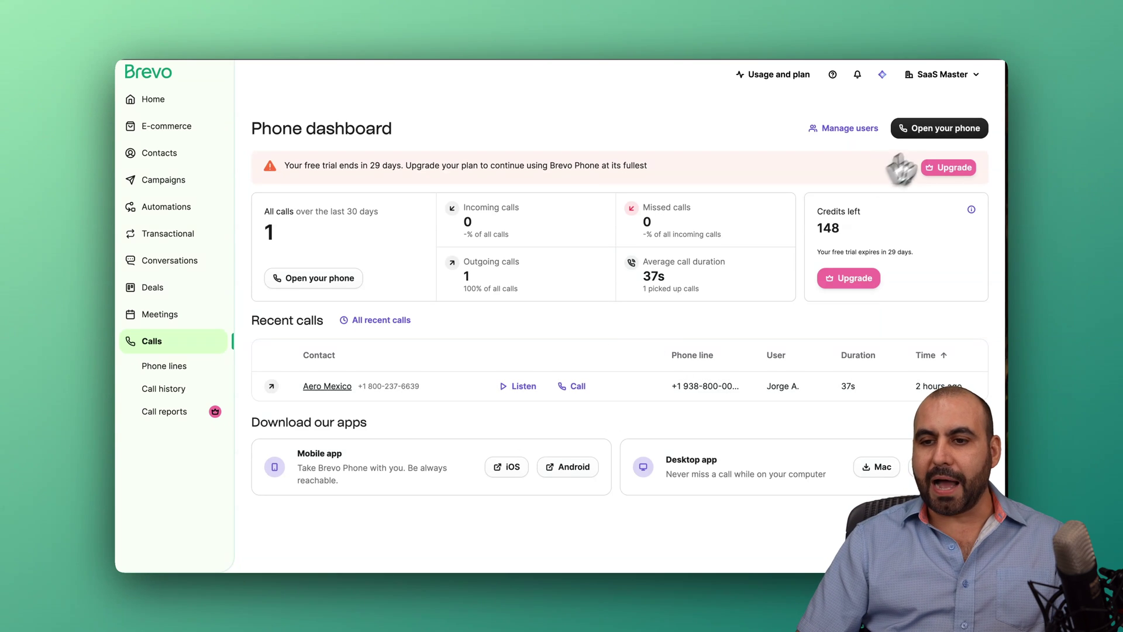
pyautogui.click(929, 134)
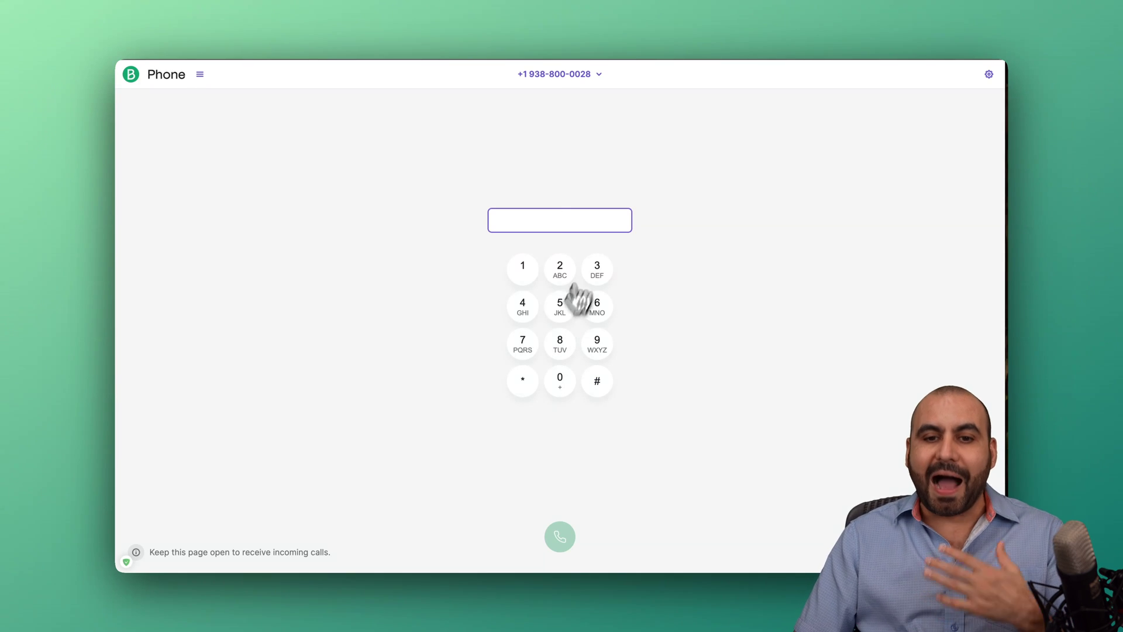
pyautogui.click(661, 28)
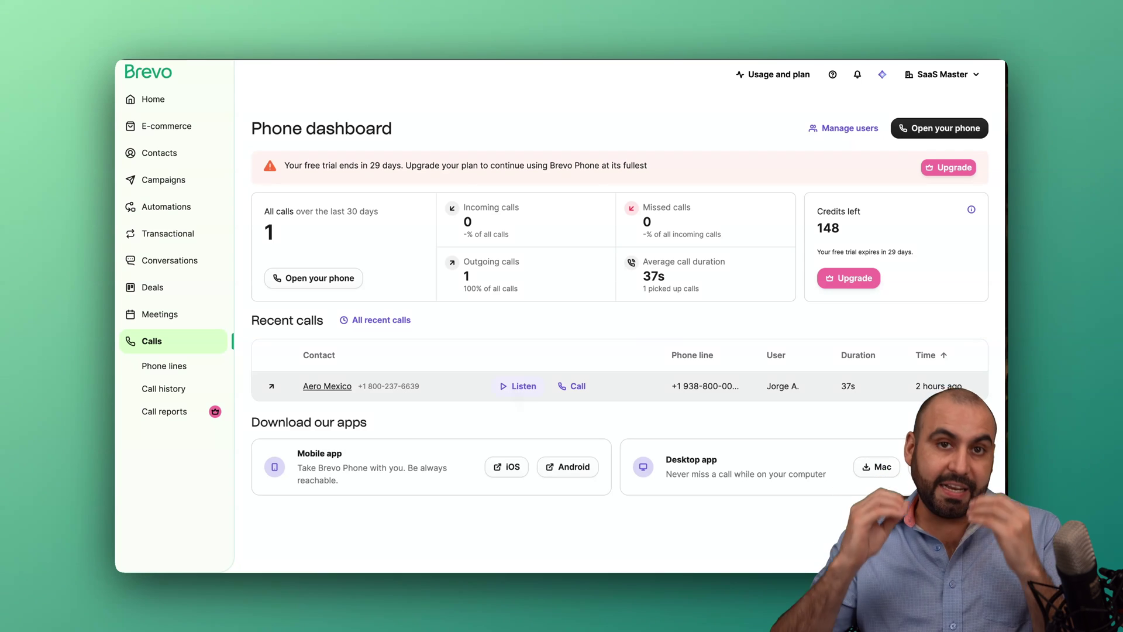
# - Place and end a second call to Aero Mexico from recent calls, then go to Campaigns
pyautogui.click(584, 388)
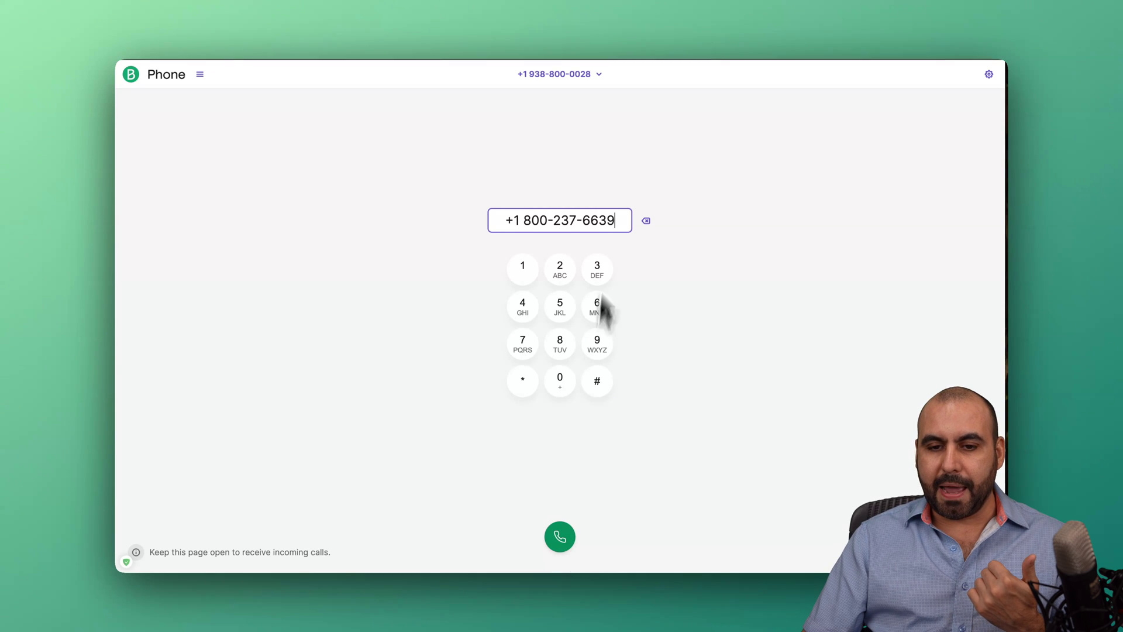
pyautogui.click(568, 548)
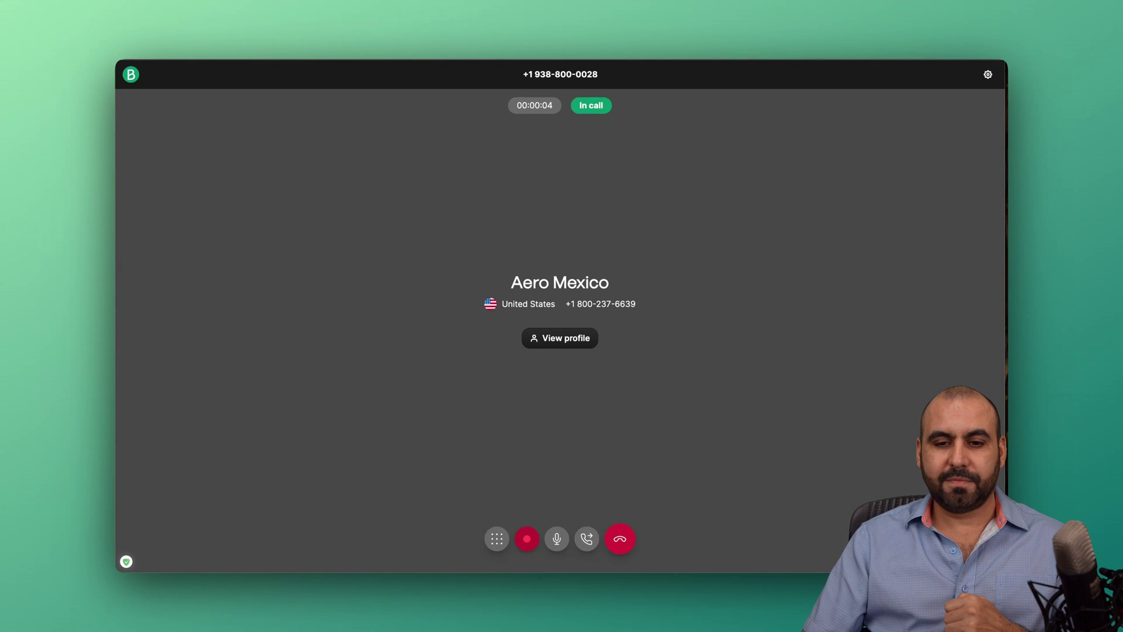
pyautogui.click(622, 541)
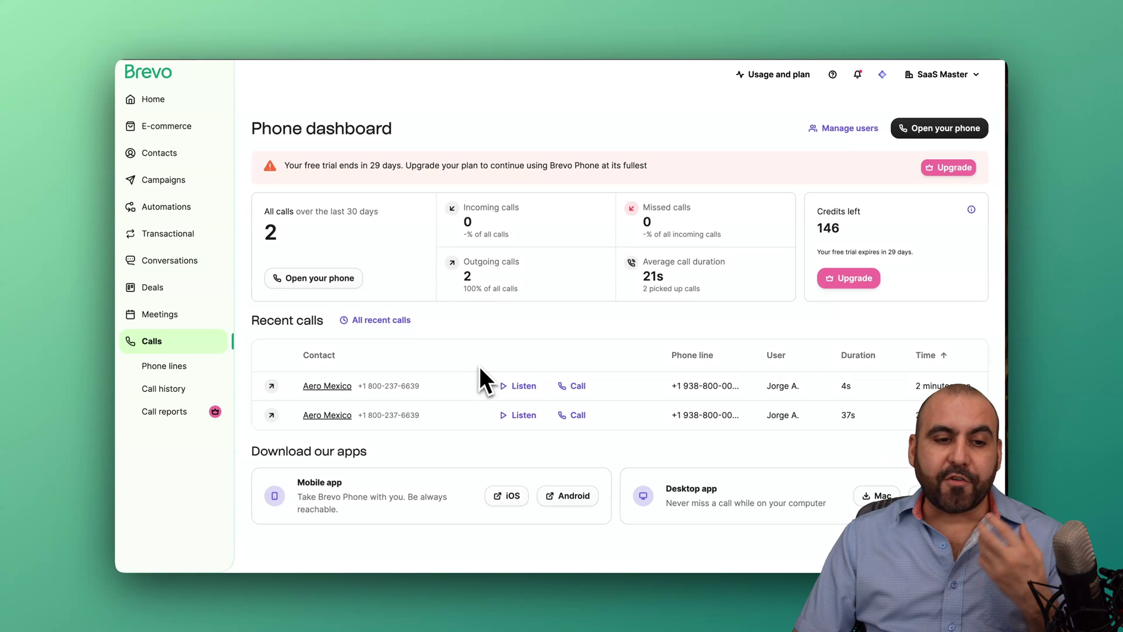
pyautogui.click(181, 186)
# - Preview the Create campaign options, close them, and go to the Automations list
pyautogui.click(946, 118)
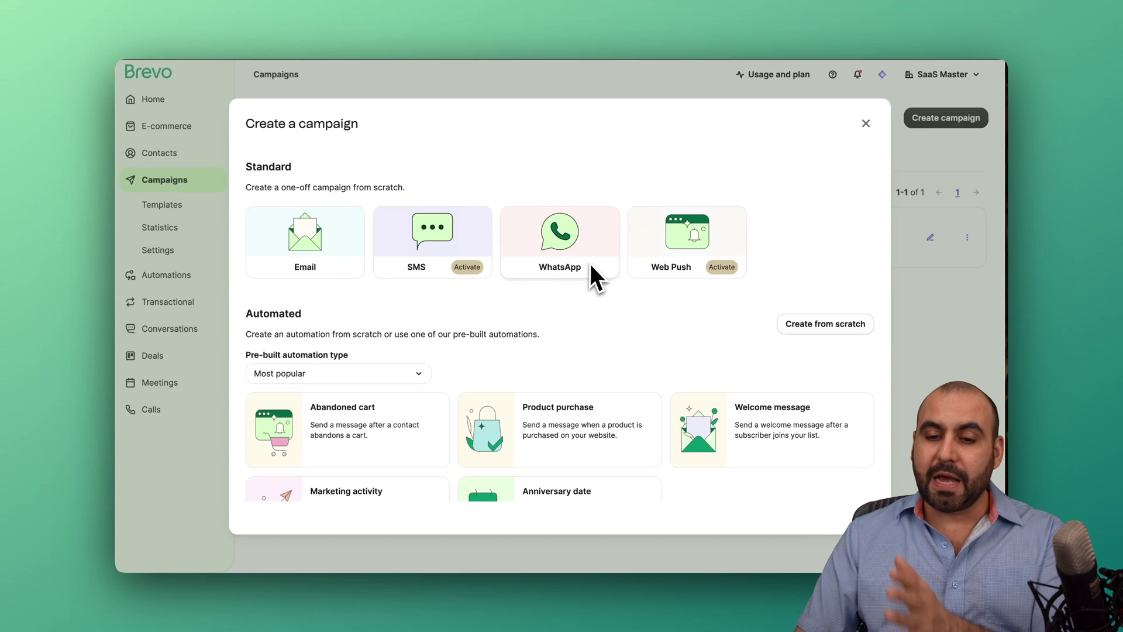
pyautogui.scroll(-2, 674, 310)
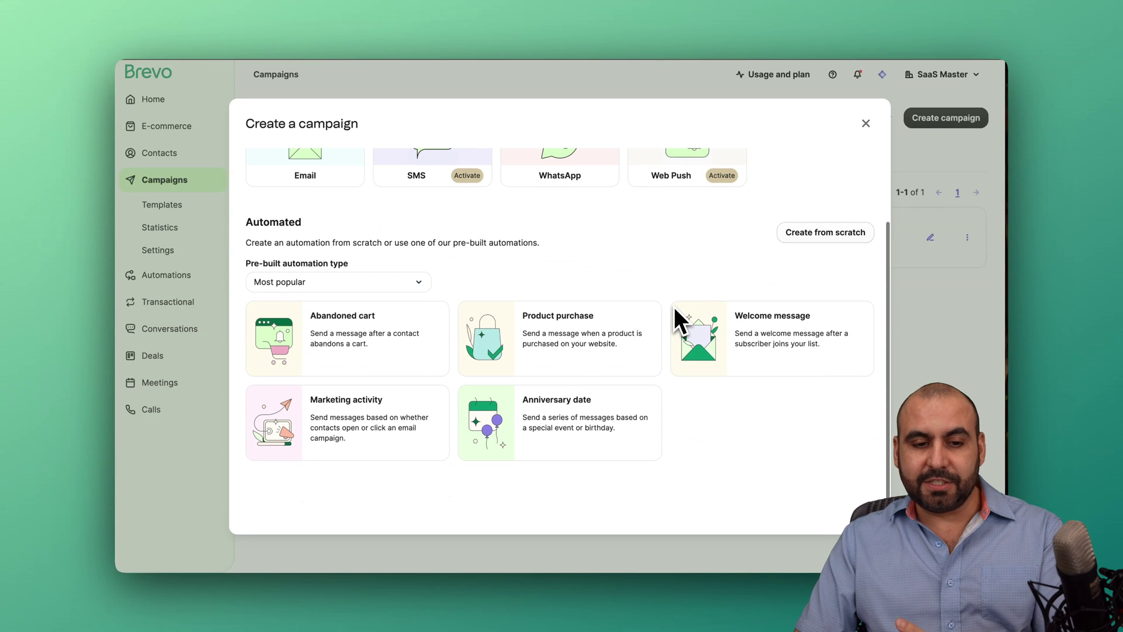
pyautogui.scroll(2, 674, 307)
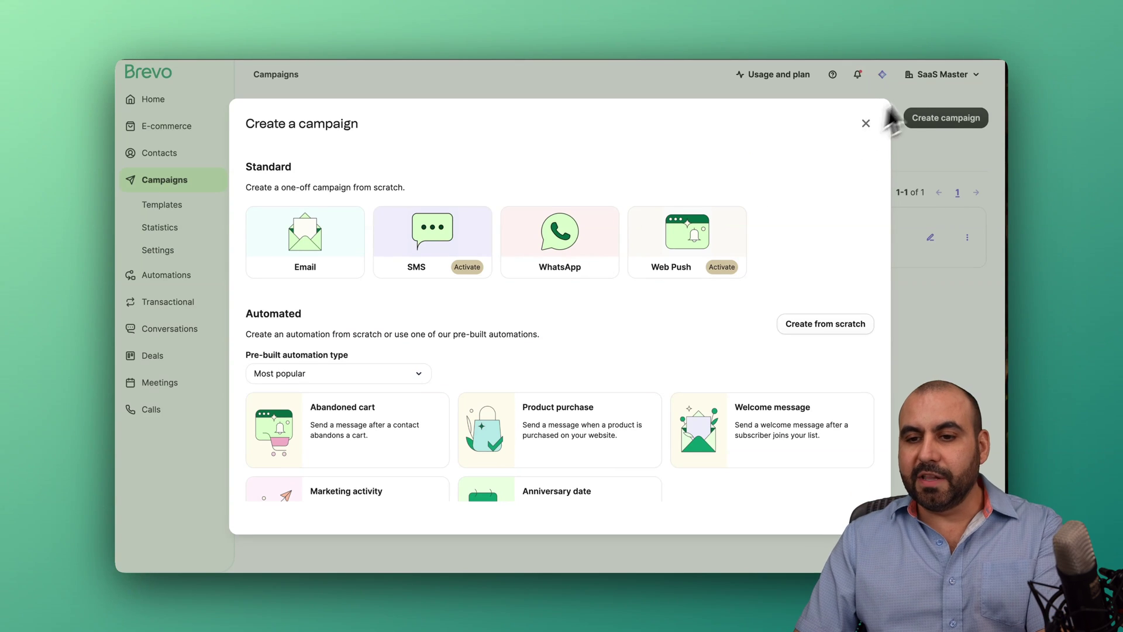
pyautogui.click(866, 124)
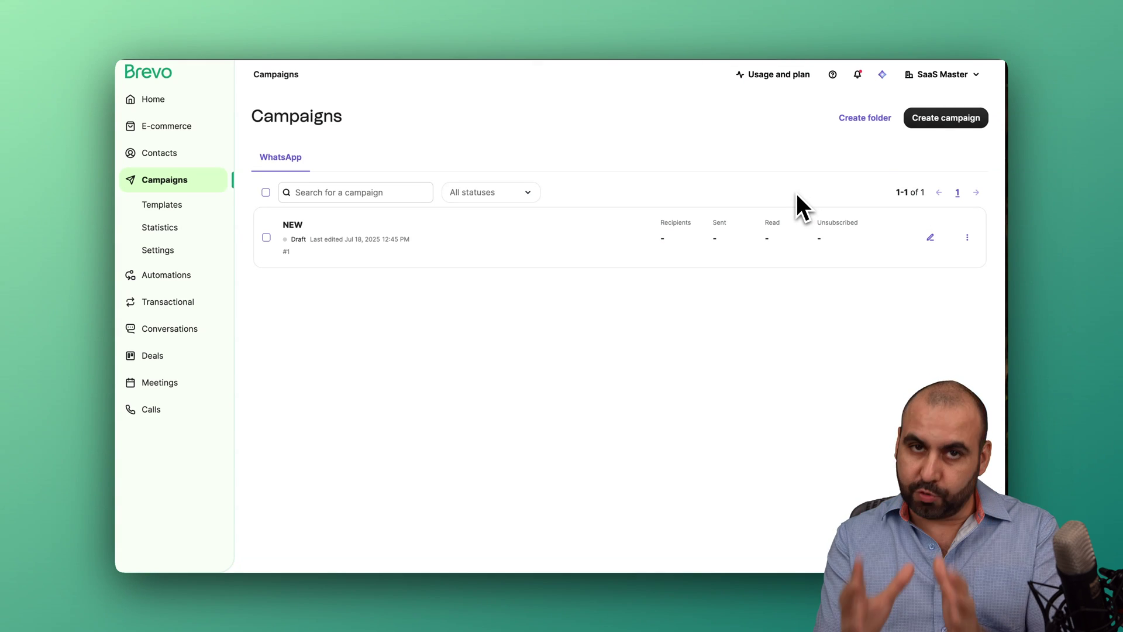
pyautogui.click(193, 275)
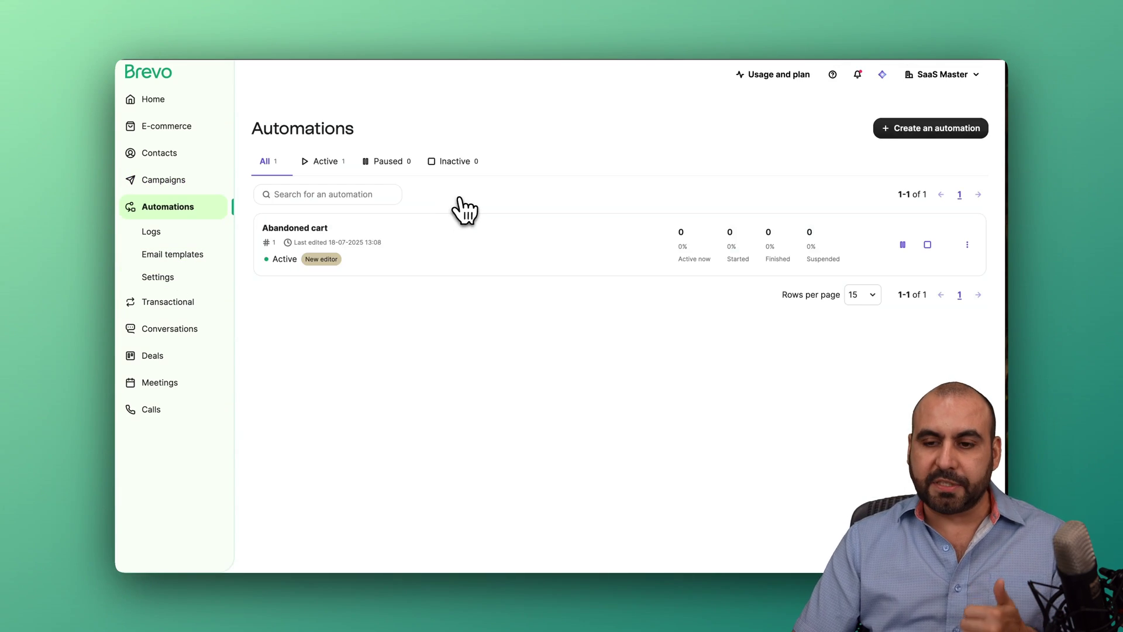
# - Glance at the new automation options, then view the E-commerce dashboard showing 0.00 revenue and 0 orders
pyautogui.click(930, 132)
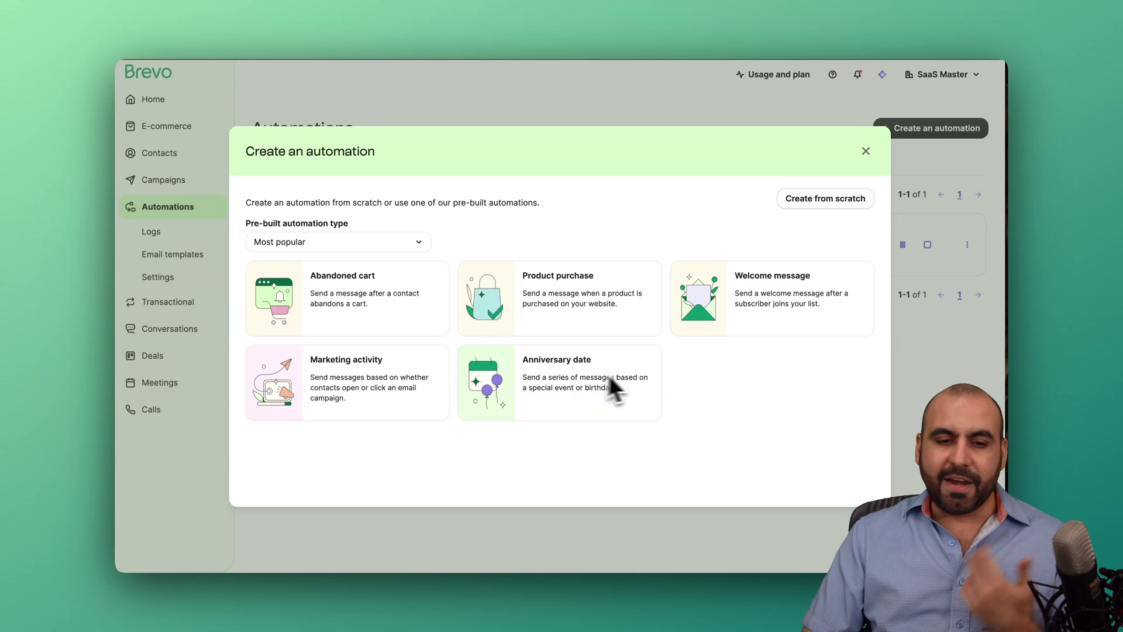
pyautogui.click(866, 151)
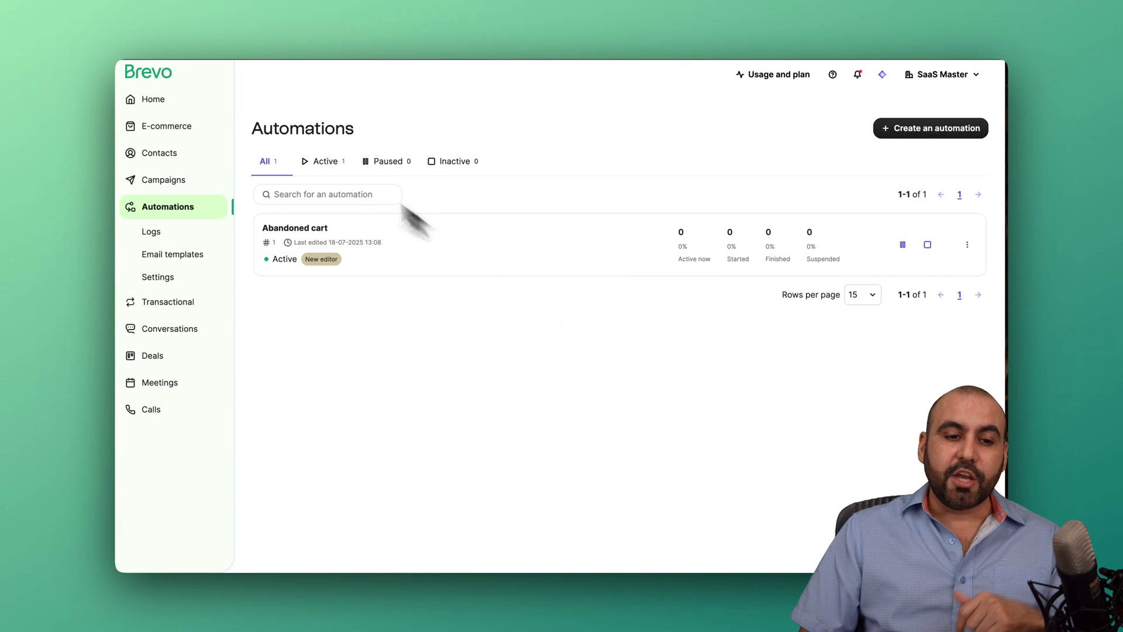
pyautogui.click(181, 136)
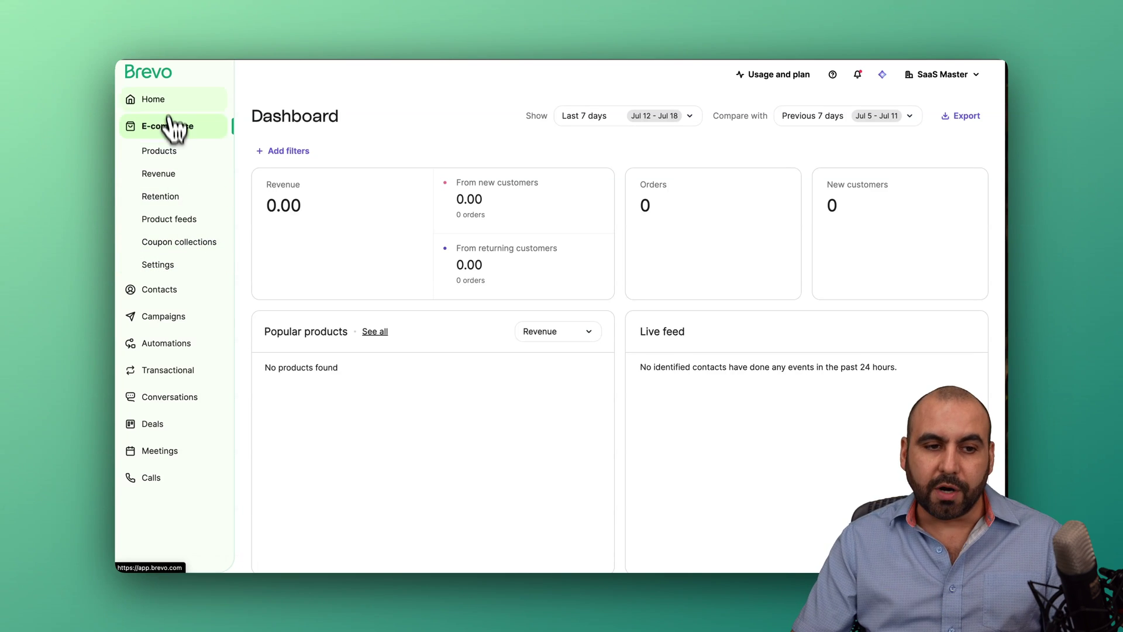
# - Go from the account home to brevo.com's Products overview of Marketing, Sales, Customer Data and Loyalty platforms
pyautogui.click(156, 99)
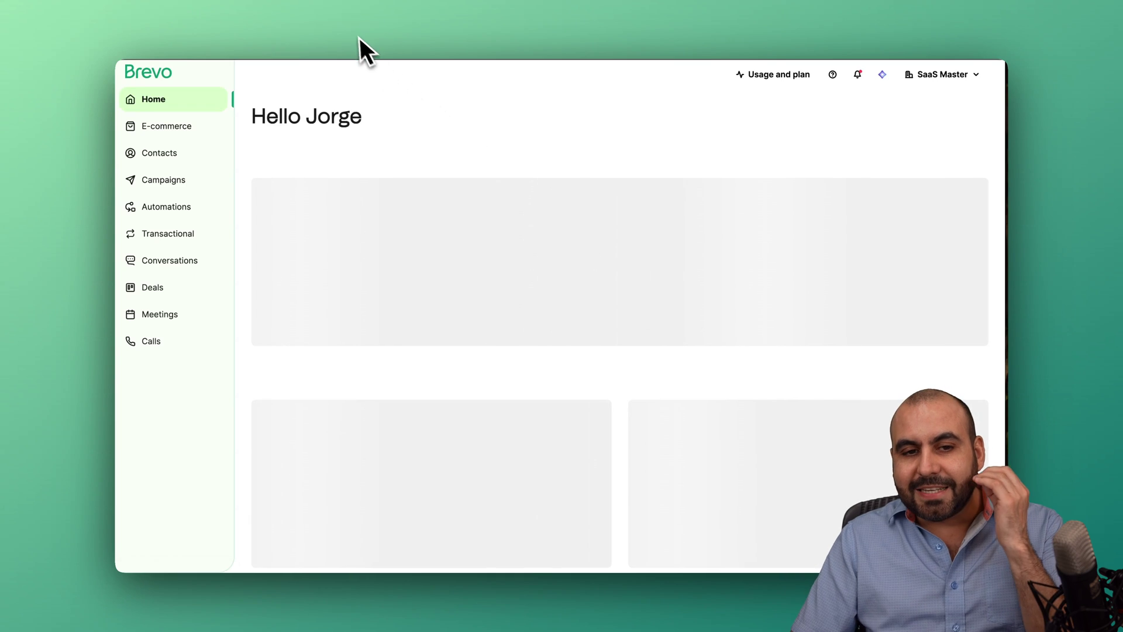
pyautogui.click(353, 33)
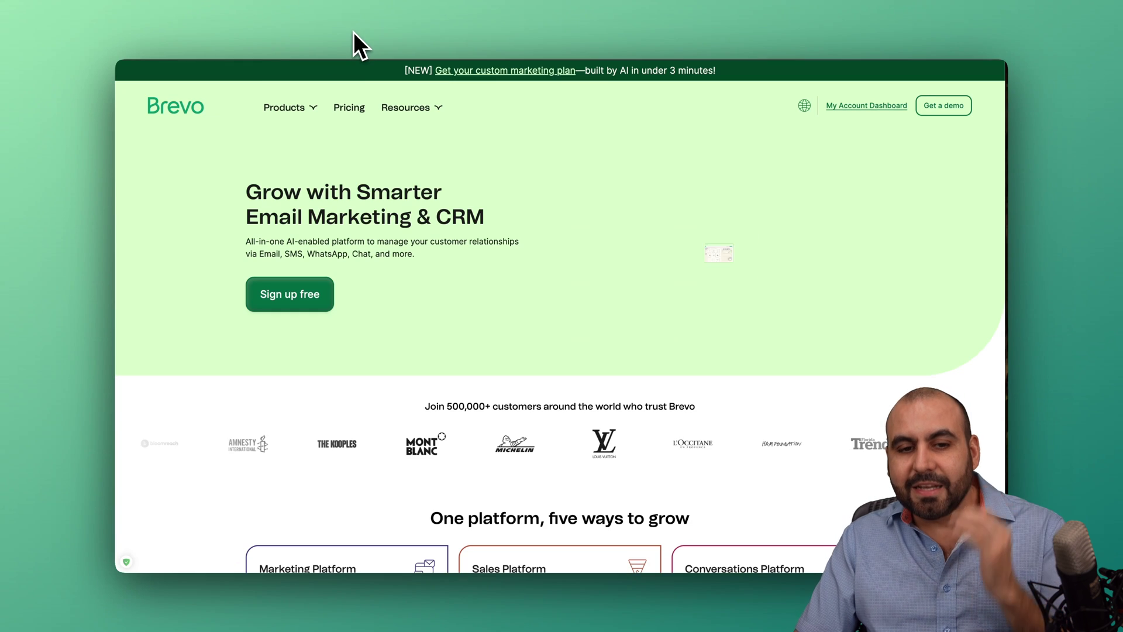
pyautogui.moveTo(284, 111)
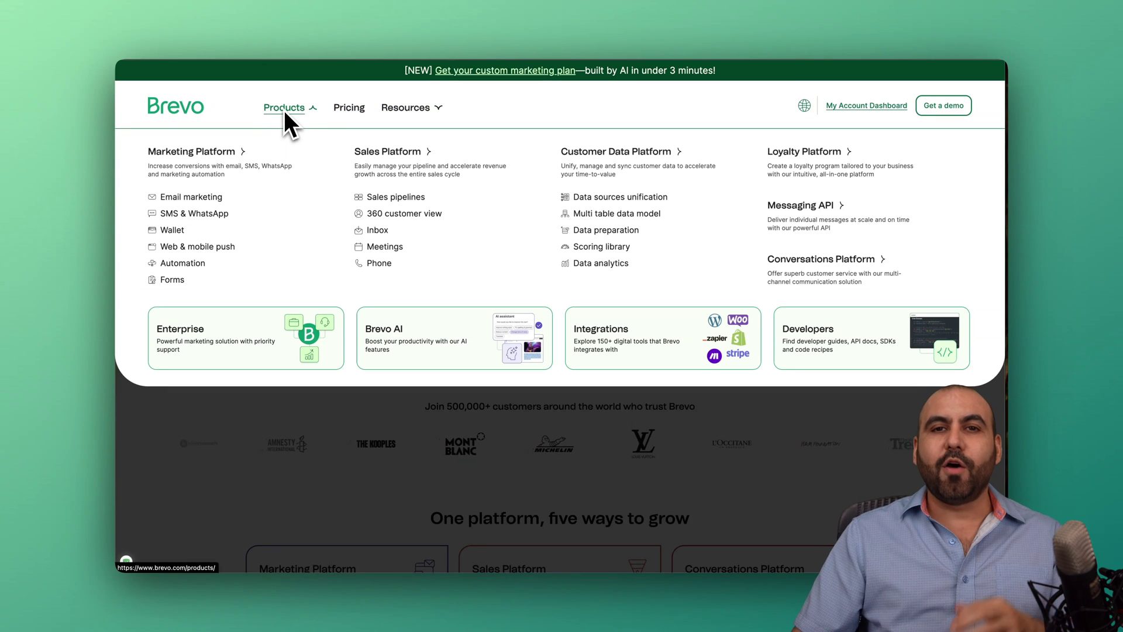